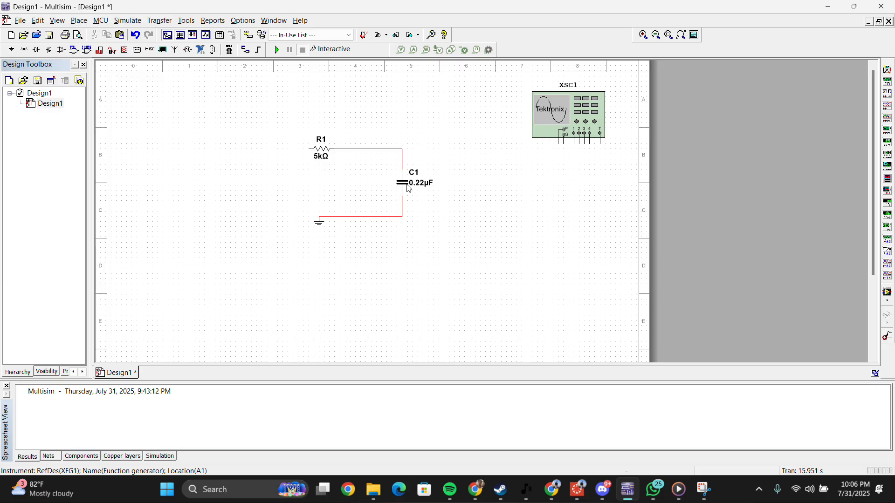
click(408, 189)
click(450, 183)
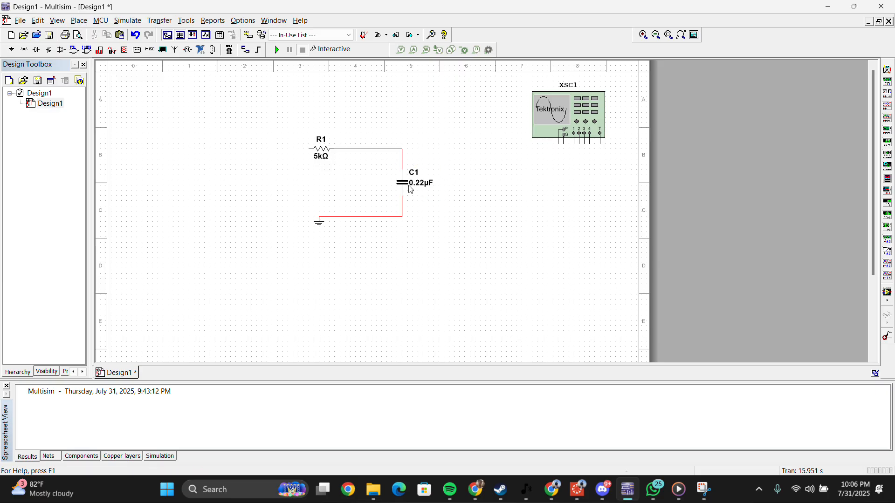
click(321, 223)
click(366, 243)
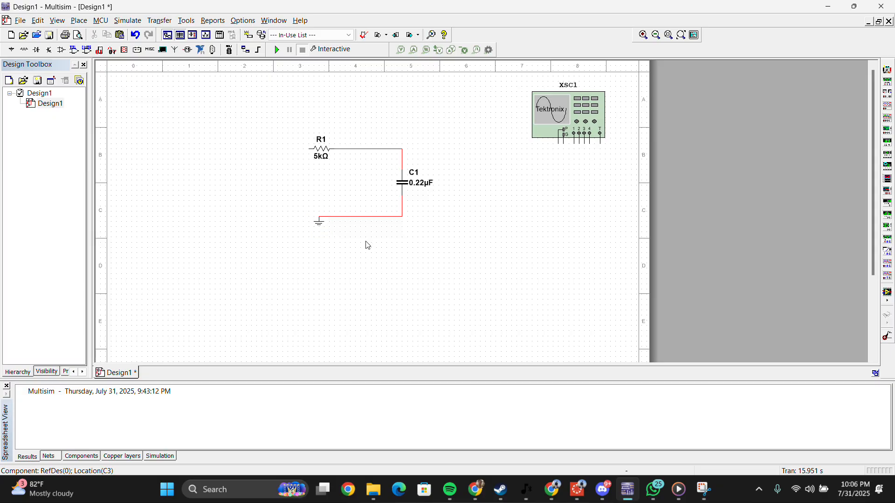
Step: Browse the component library across all groups to the CAPACITOR family, and close it without placing anything
click(80, 21)
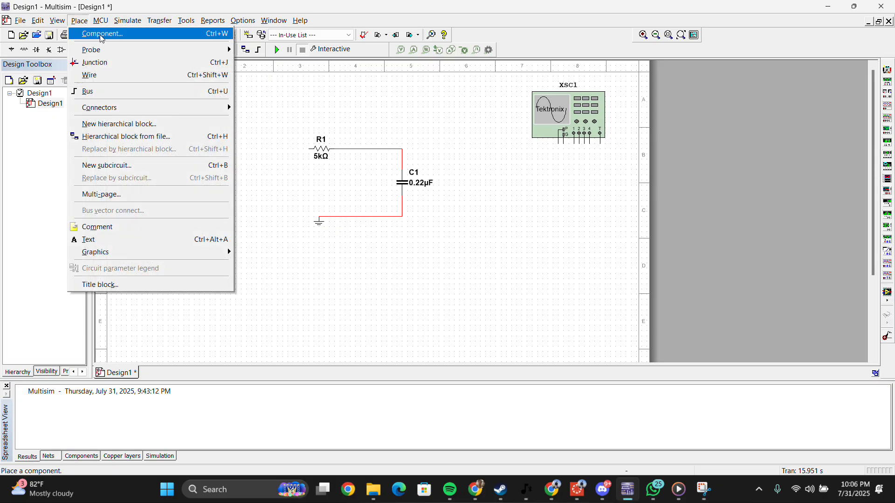
click(99, 35)
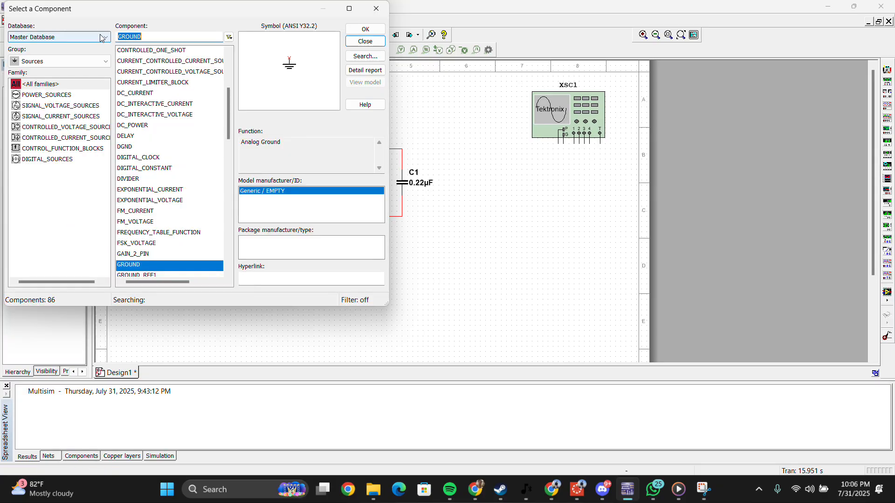
click(61, 86)
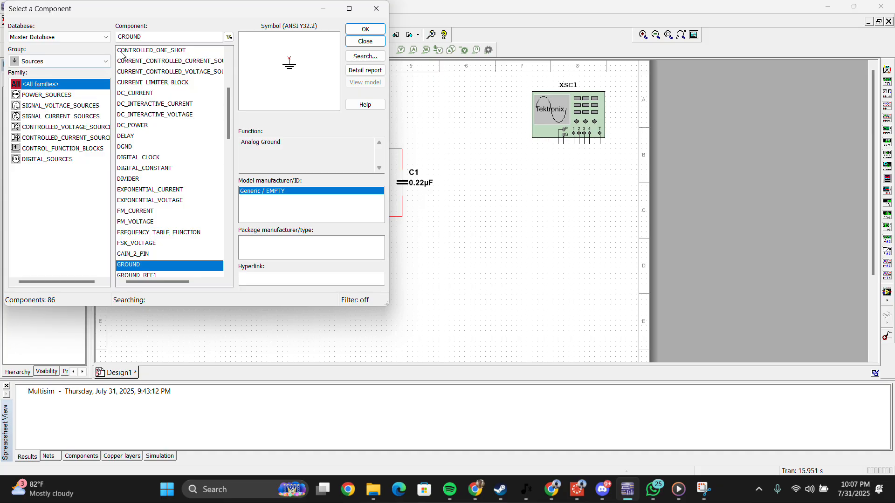
click(70, 36)
click(71, 36)
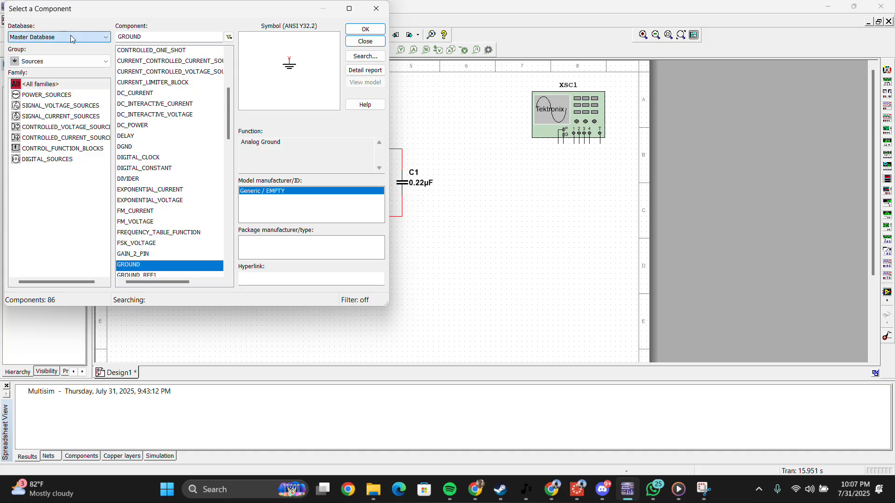
click(71, 61)
click(67, 75)
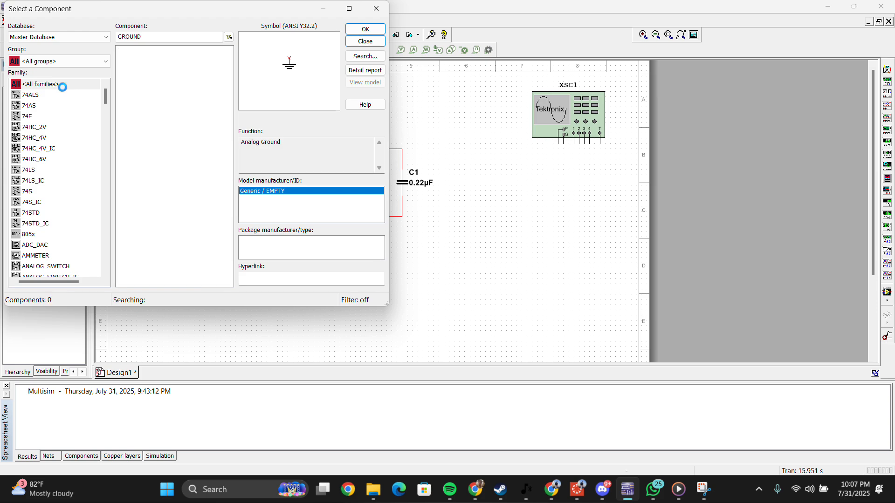
scroll(65, 91, down, 3)
scroll(65, 107, down, 7)
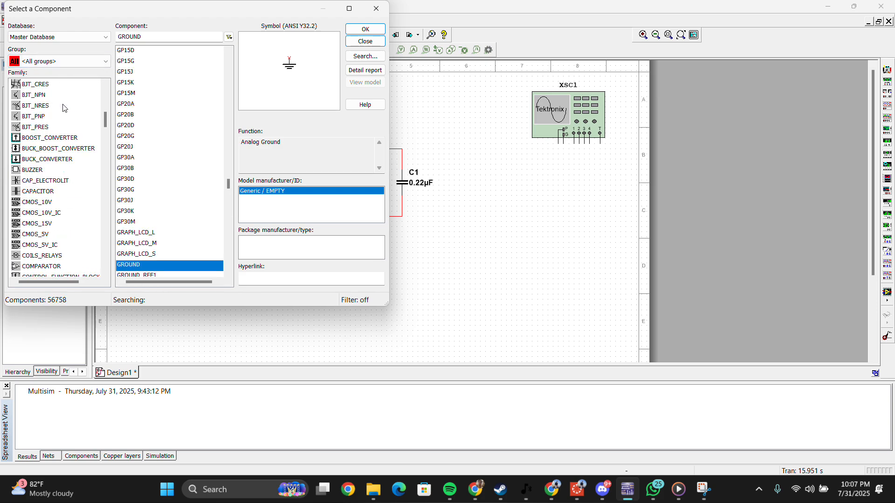
click(42, 160)
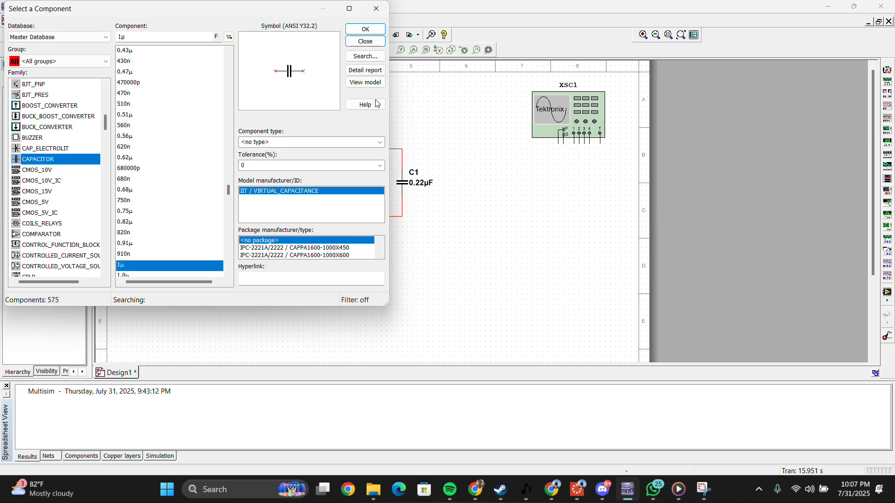
click(365, 41)
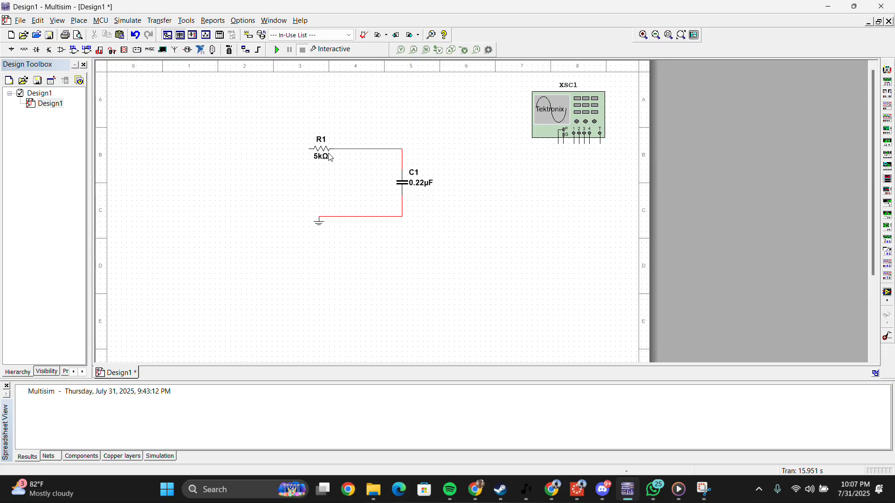
Step: Delete the Tektronix oscilloscope and place a function generator above and to the left of resistor R1
click(588, 121)
key(Delete)
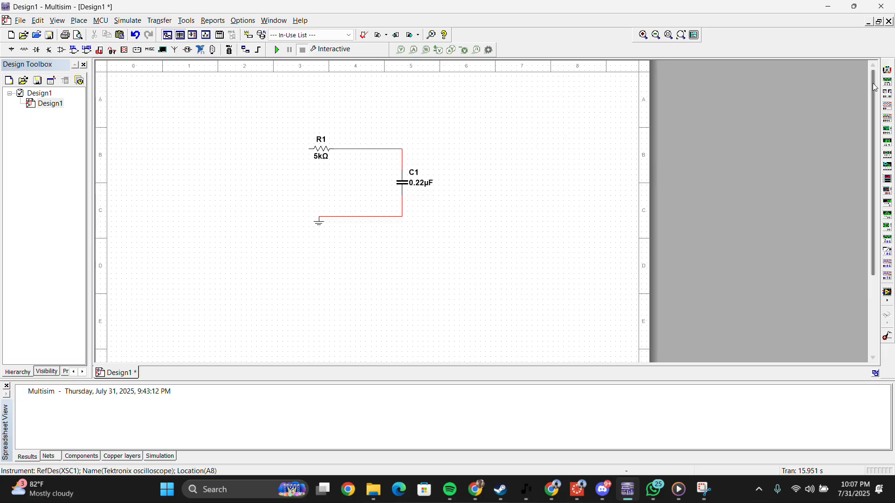
click(887, 82)
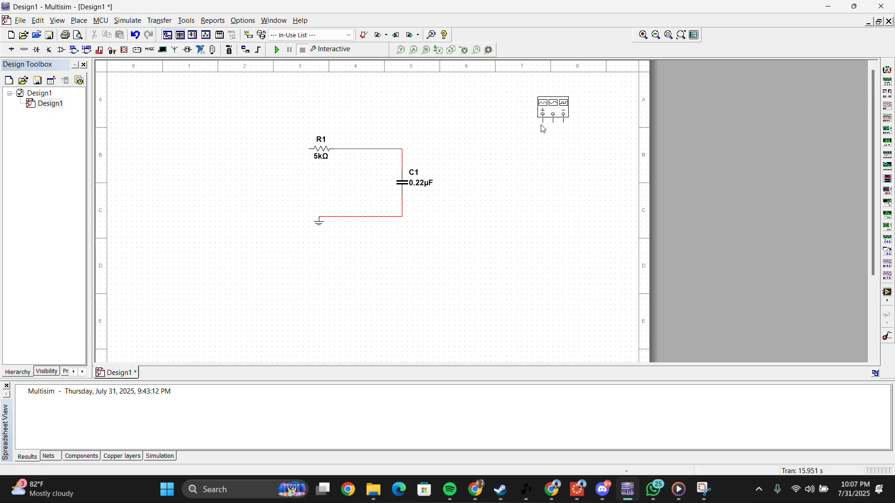
click(196, 134)
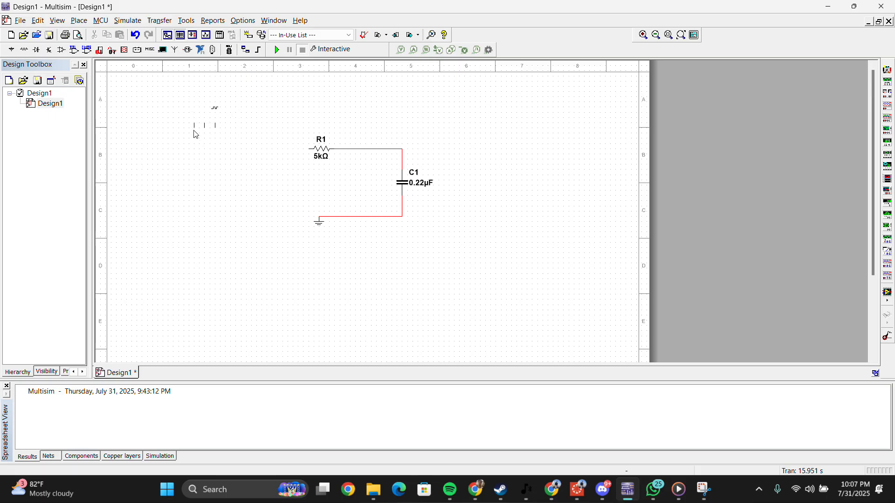
Step: Wire the function generator's + terminal to R1's open end and its COM terminal to the grounded wire below C1
click(195, 126)
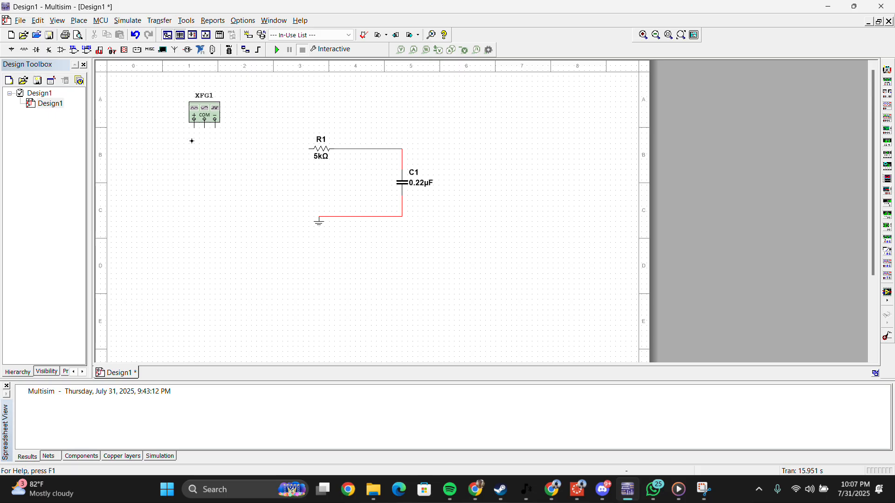
click(309, 148)
click(205, 127)
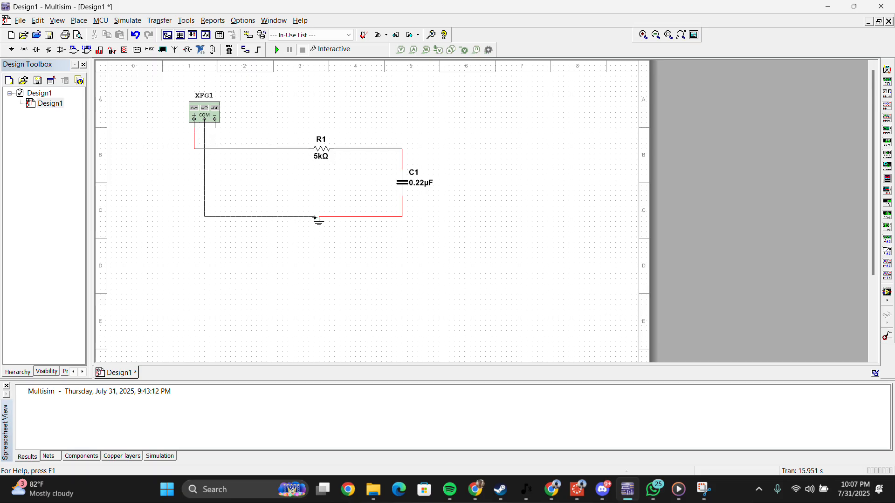
click(316, 219)
click(331, 216)
Step: Replace the ground symbol with a pasted one attached directly to the straightened bottom wire
click(319, 233)
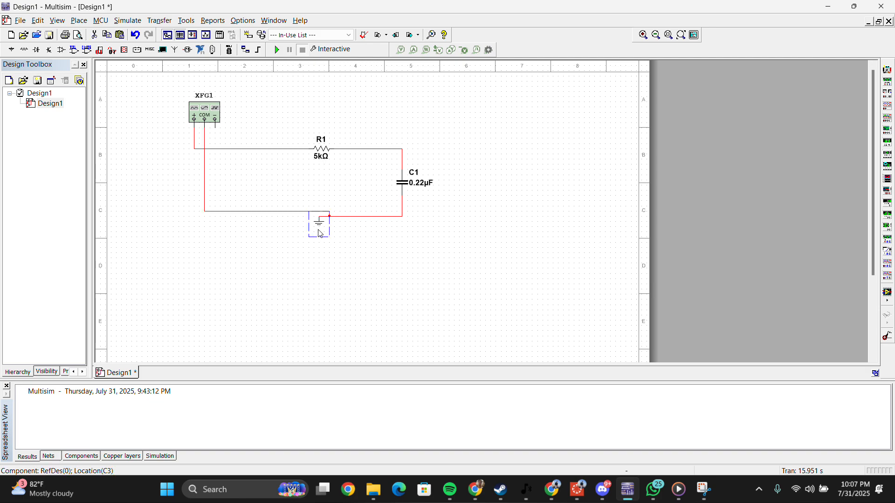
key(Delete)
drag(316, 213, 315, 218)
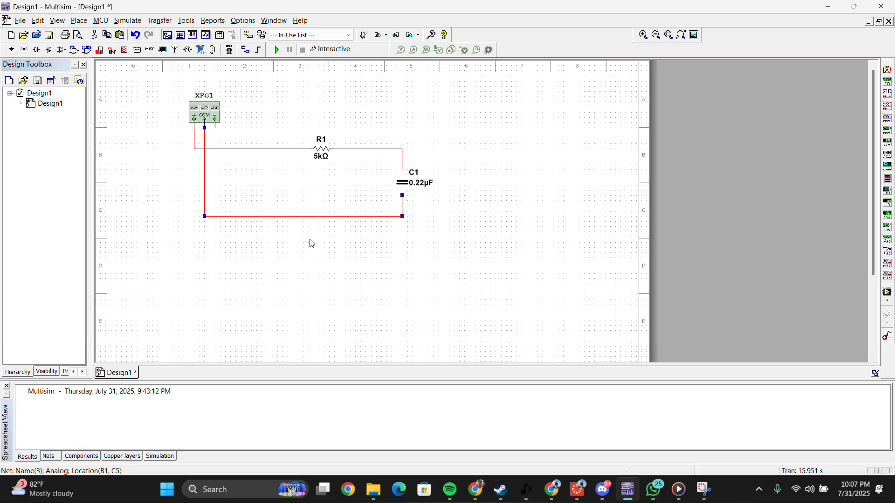
key(ctrl+v)
click(314, 221)
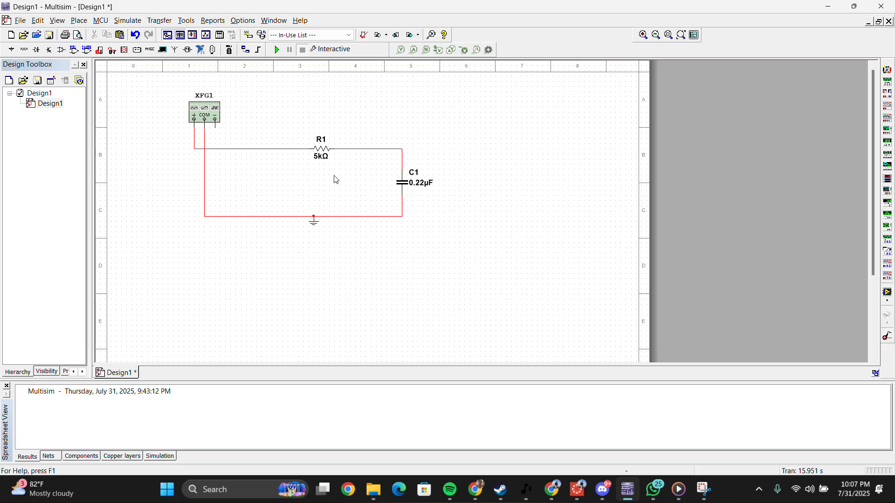
Step: Place a Tektronix oscilloscope to the right of the circuit and wire its G terminal to the ground wire below C1
click(886, 279)
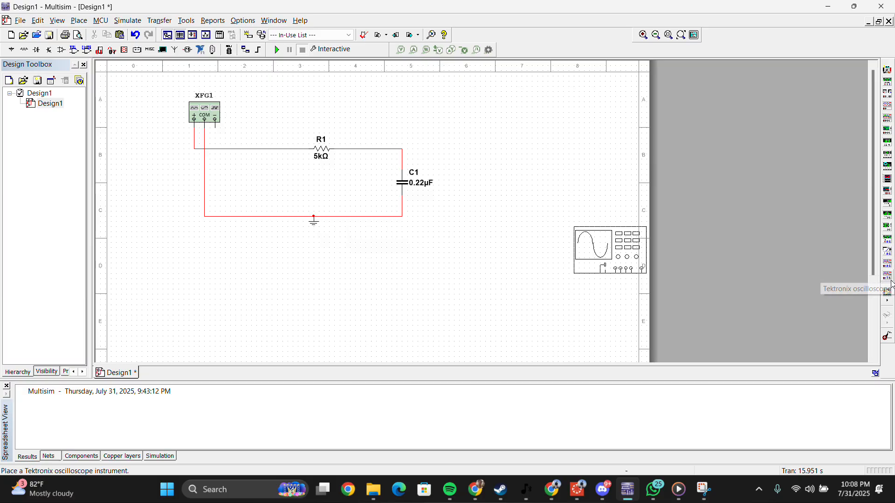
click(537, 148)
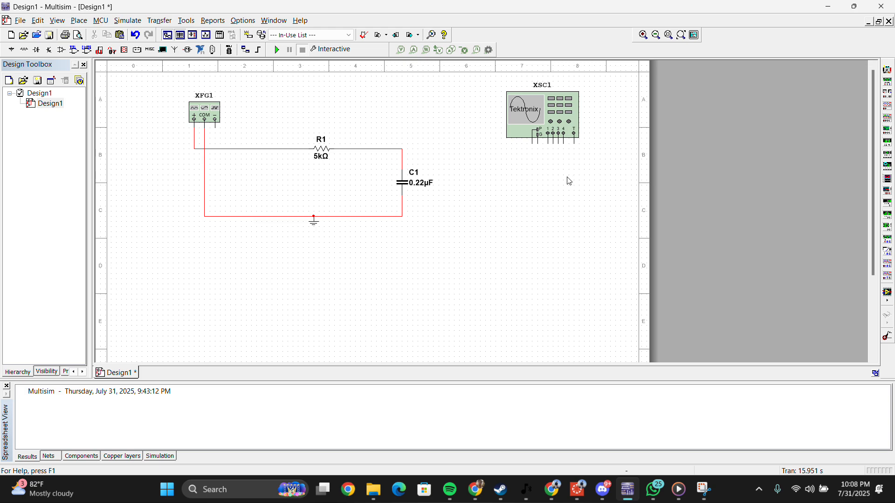
click(538, 143)
click(401, 216)
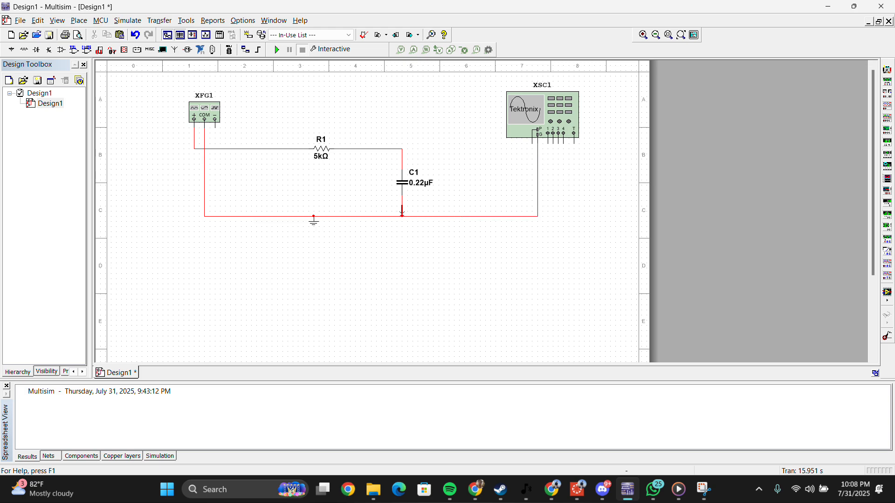
click(547, 144)
key(Escape)
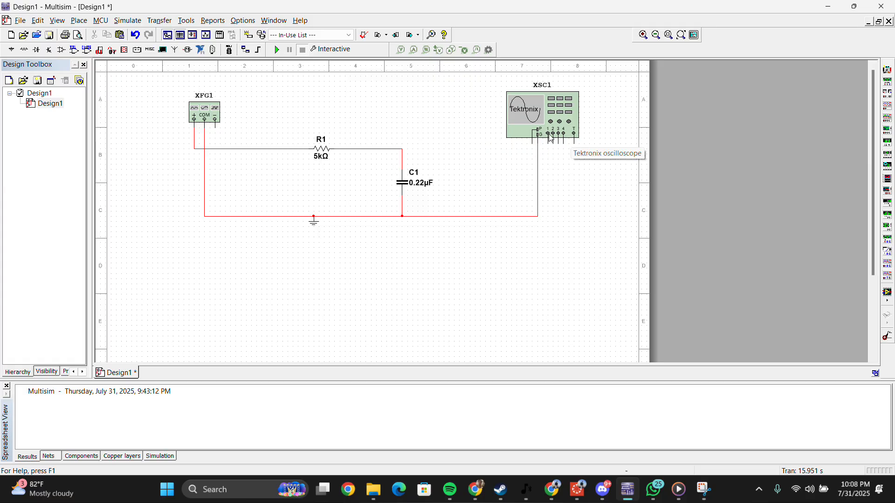
Step: Switch to WhatsApp to examine the reference photo of the oscilloscope's channel inputs, and return to Multisim
click(653, 487)
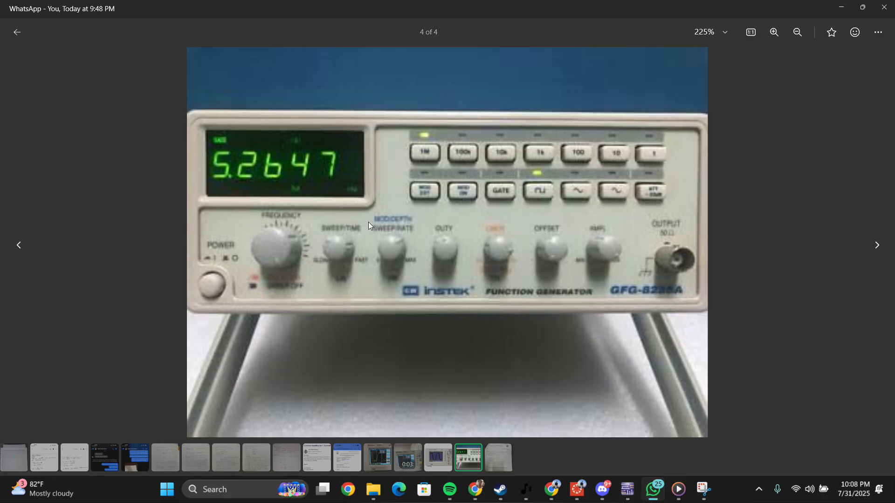
click(18, 245)
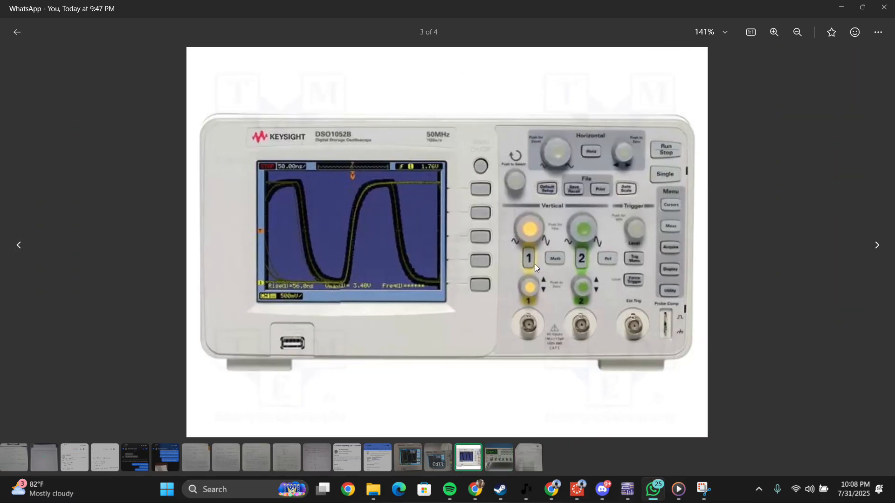
click(841, 7)
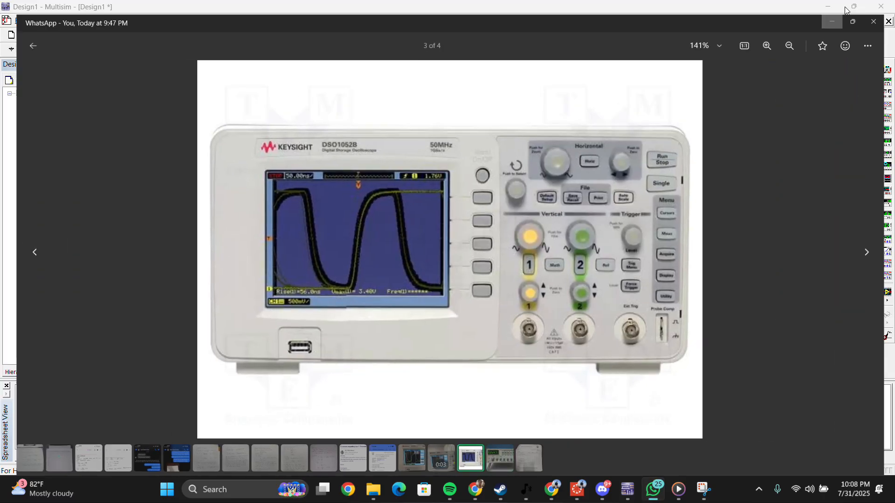
Step: Wire oscilloscope channel 1 to the node between the function generator and R1, and channel 2 to the node between R1 and C1
click(547, 144)
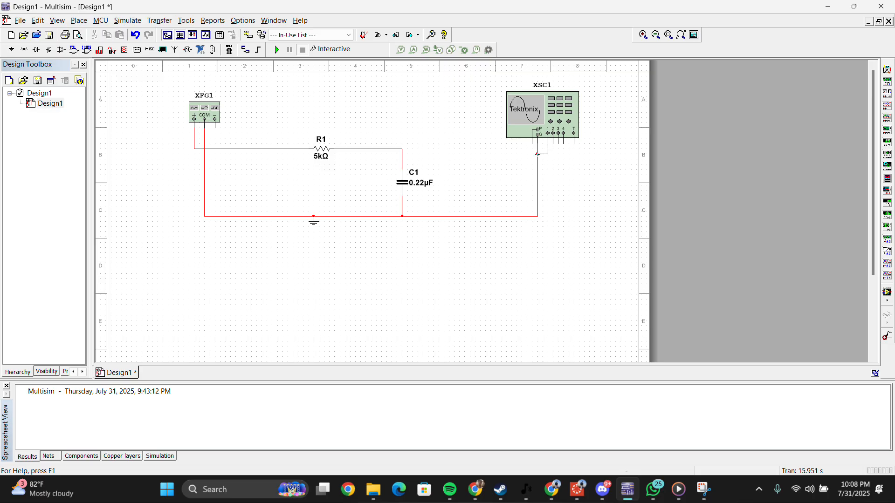
click(470, 153)
click(471, 101)
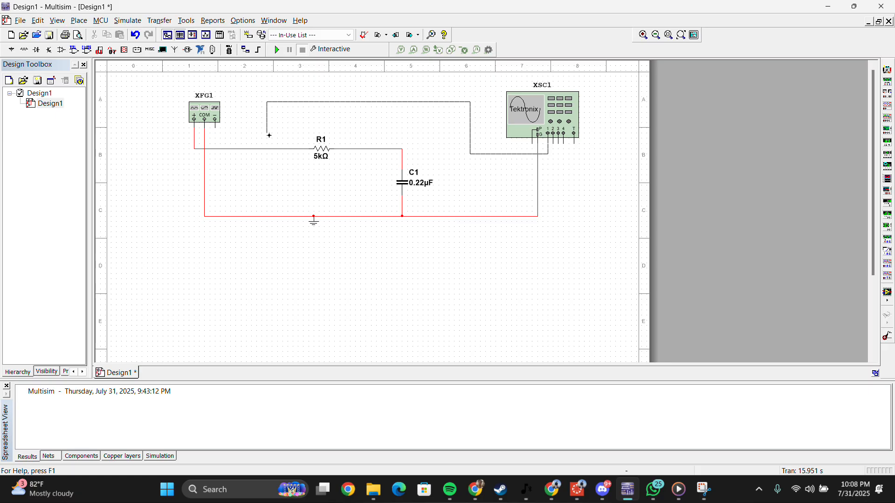
click(261, 149)
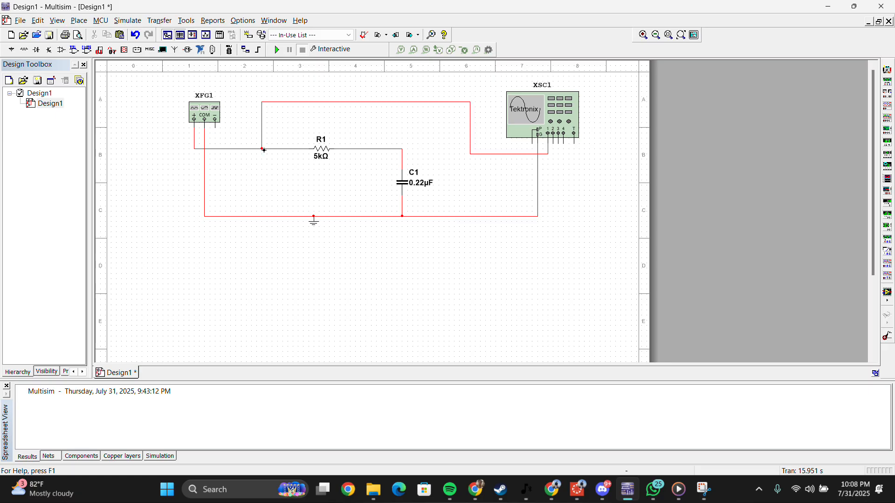
click(554, 144)
click(404, 154)
Step: Switch to WhatsApp to check the lab data table's input signal frequencies and the function generator photo, and return to Multisim
click(654, 488)
click(876, 247)
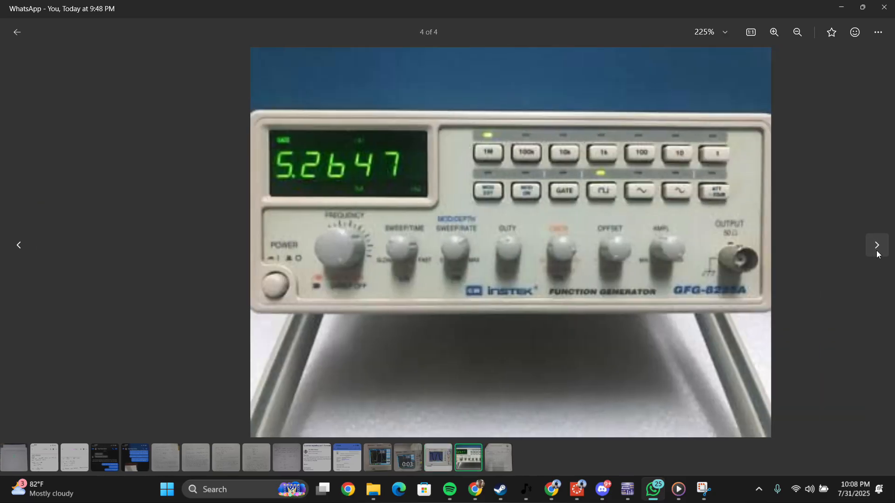
click(876, 247)
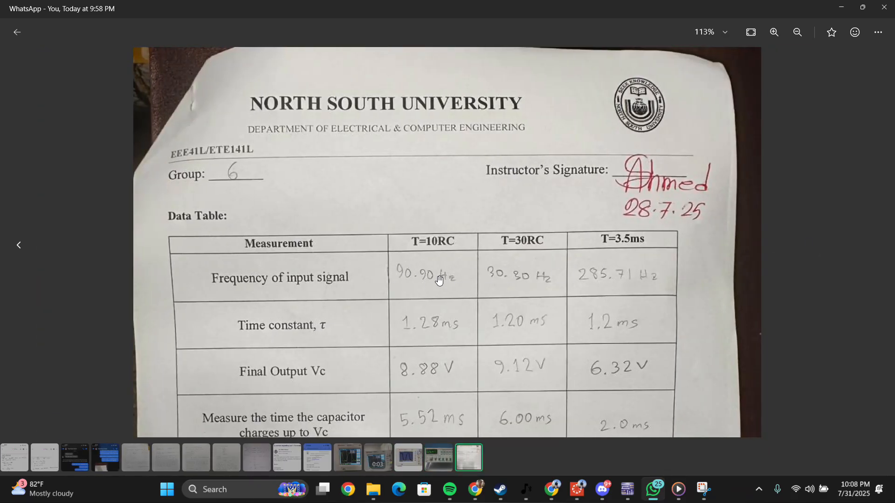
click(841, 7)
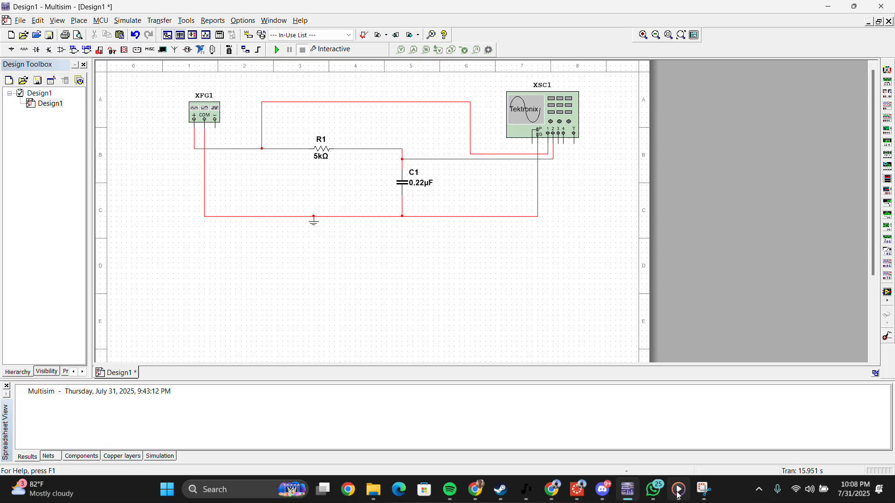
click(654, 489)
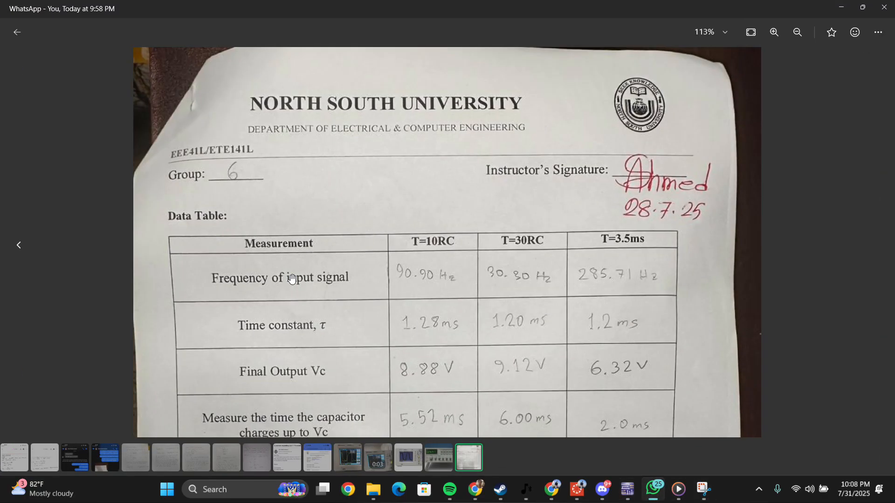
click(17, 244)
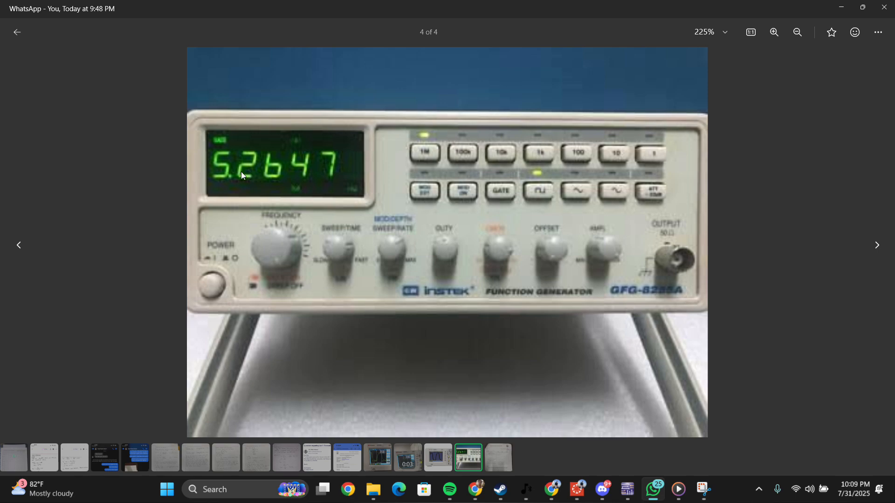
click(834, 8)
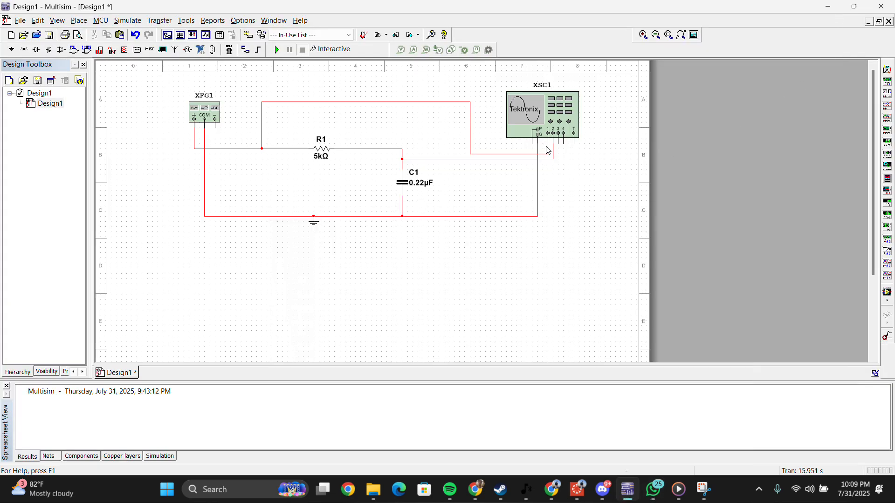
Step: Set function generator XFG1 to a 90.9 Hz square wave and place its settings panel below the generator symbol
double_click(214, 116)
click(456, 223)
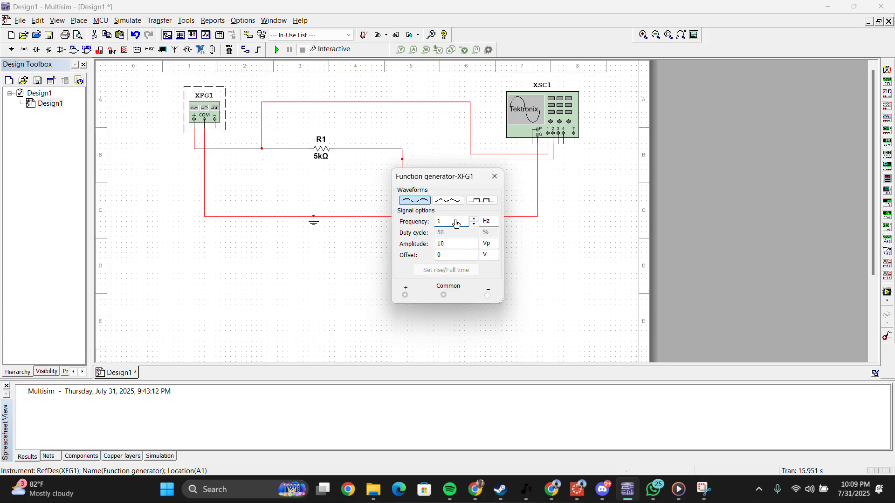
text(90.9)
click(488, 202)
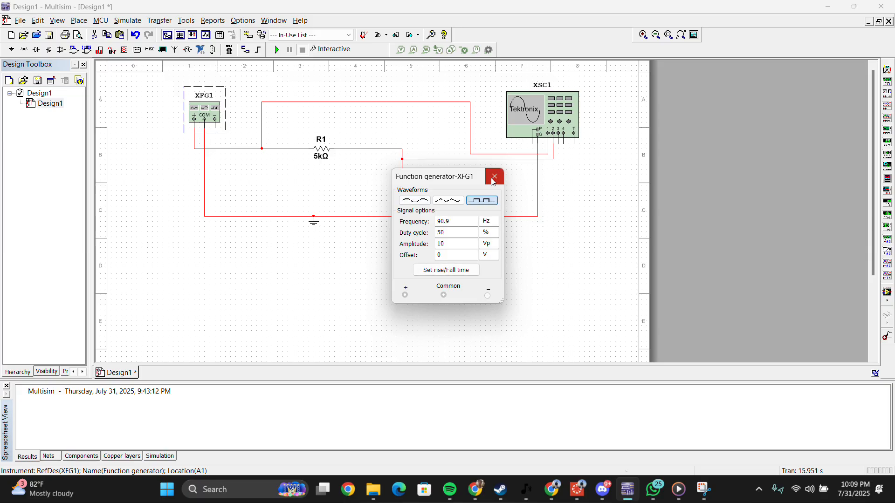
click(494, 176)
double_click(213, 114)
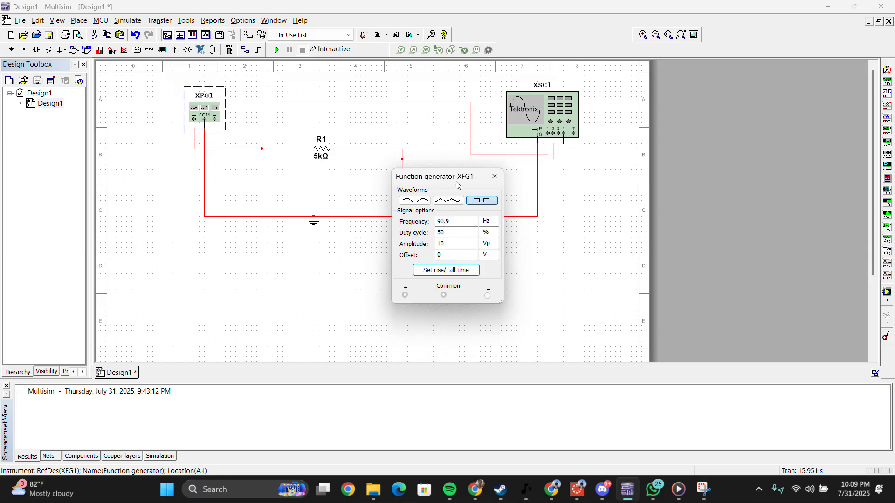
drag(456, 181, 177, 185)
Step: Start the simulation with the Tektronix oscilloscope powered on and its channel 1 and channel 2 inputs enabled
double_click(550, 117)
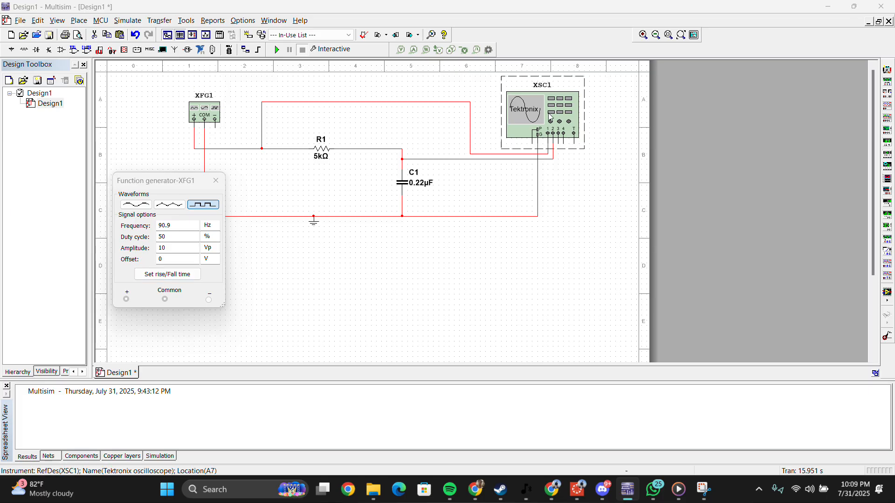
drag(523, 150, 666, 124)
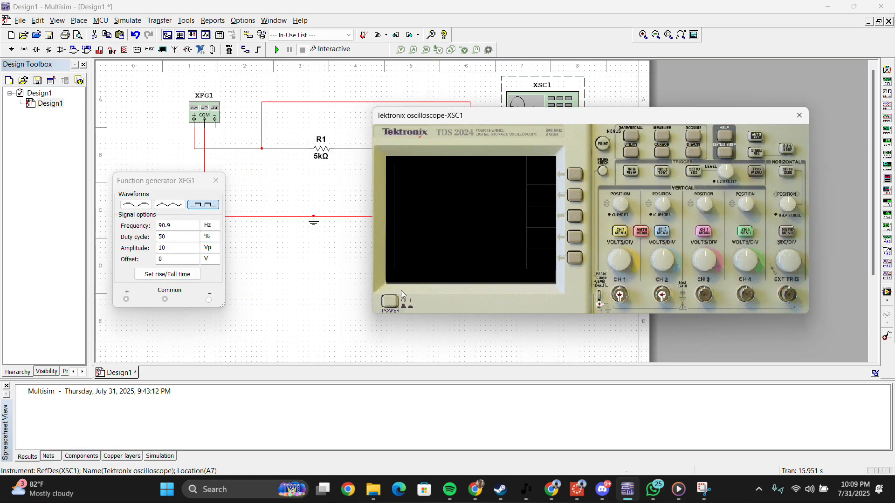
click(392, 302)
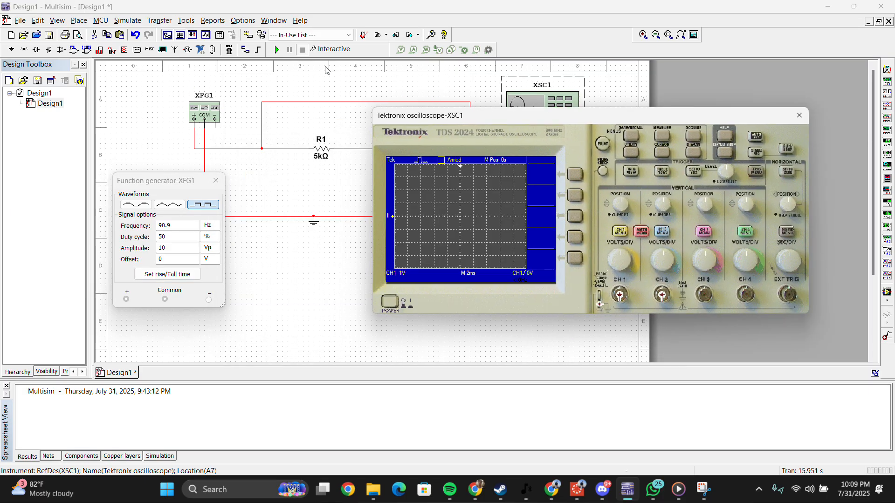
click(277, 50)
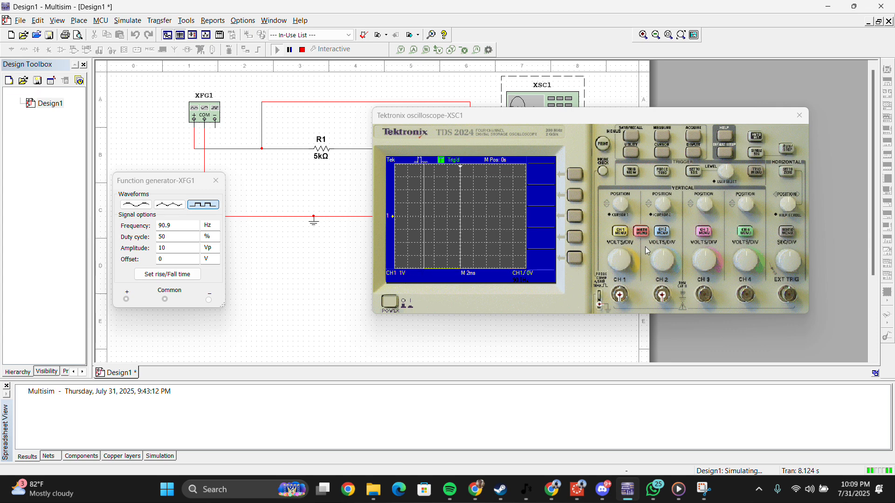
click(619, 232)
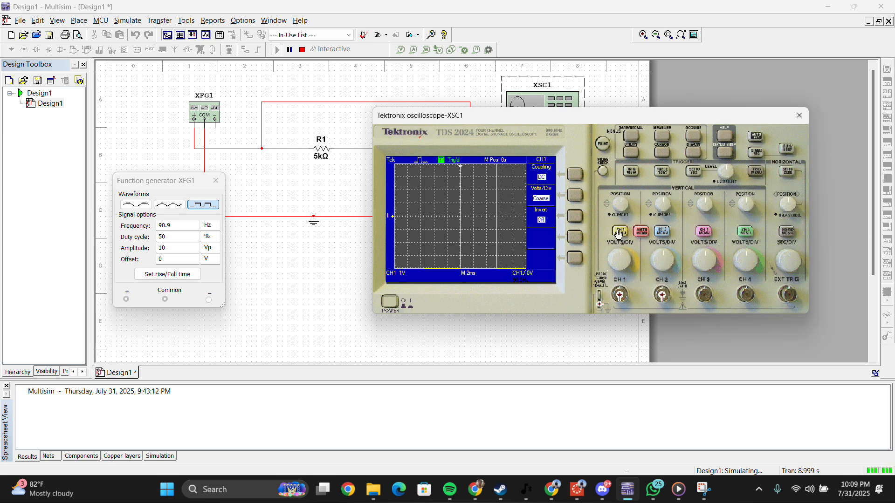
click(662, 232)
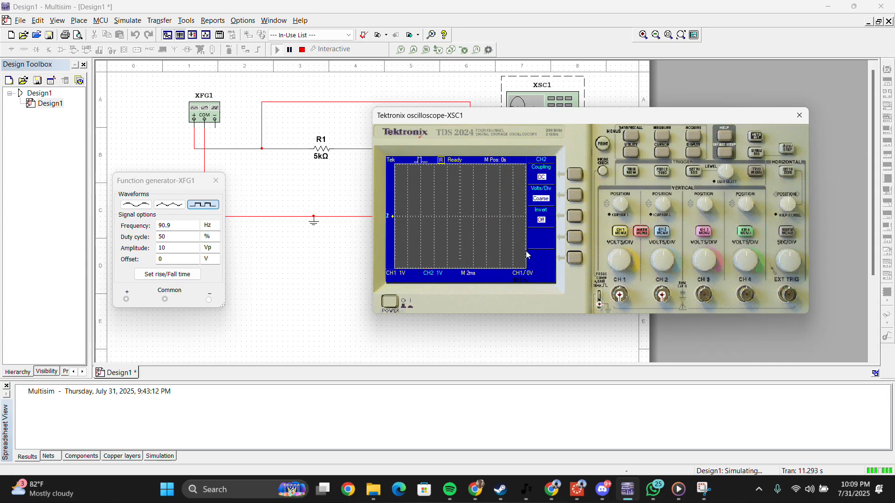
Step: Switch to the Lab-8.pdf manual in Canvas to check Task 2's input peak-to-peak voltage, and return to Multisim
click(578, 489)
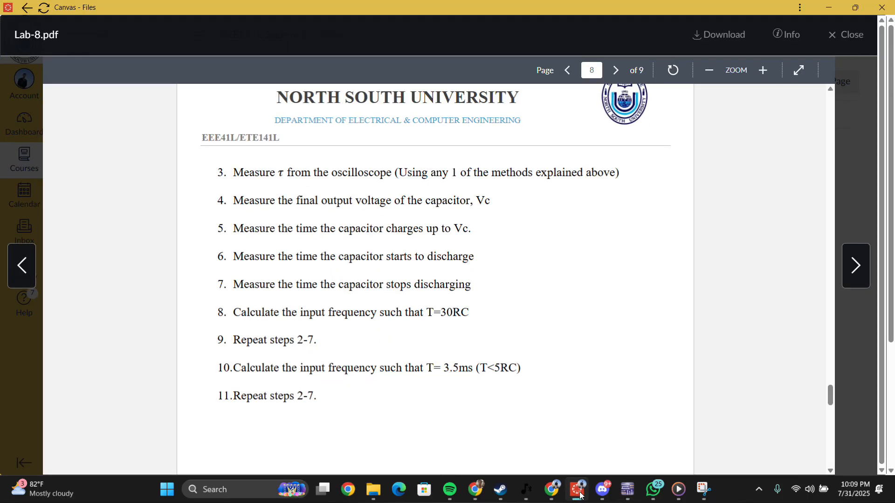
scroll(489, 351, up, 8)
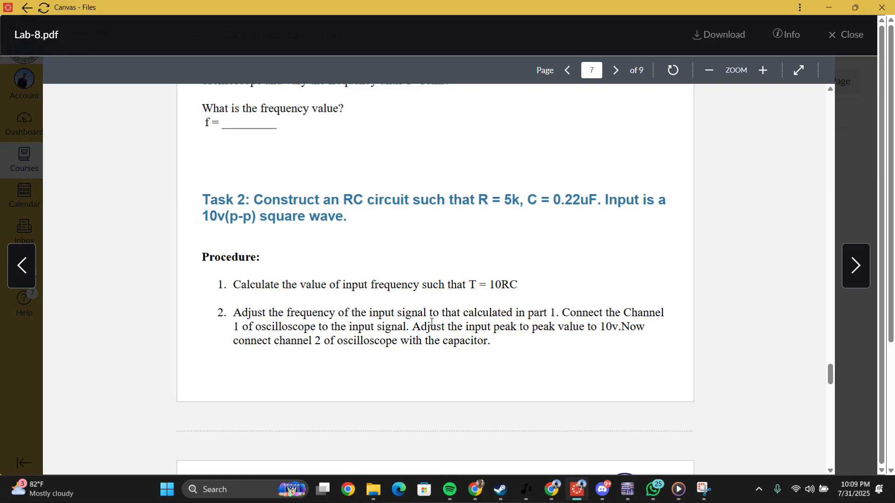
drag(417, 326, 621, 326)
click(618, 326)
click(822, 10)
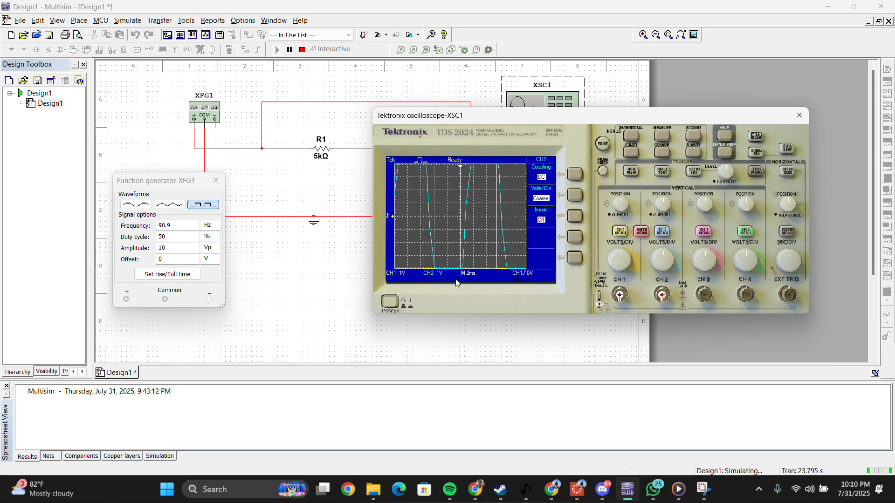
Step: Set oscilloscope channels 1 and 2 to 10 V per division
click(623, 258)
click(624, 258)
click(626, 259)
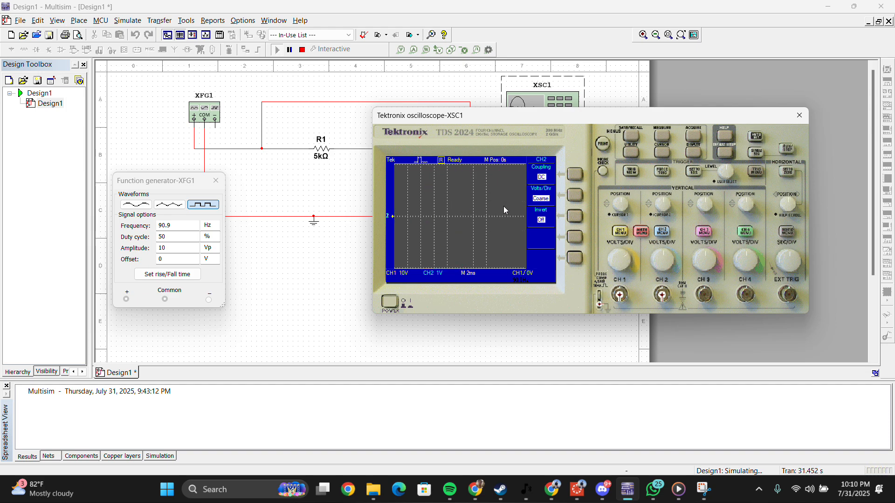
mouse_move(593, 117)
mouse_down()
mouse_move(585, 191)
mouse_move(594, 173)
mouse_up()
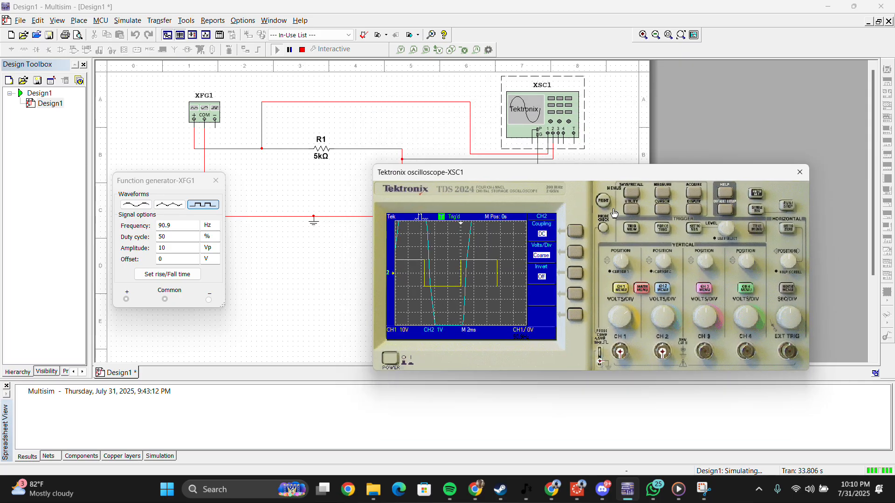
click(670, 315)
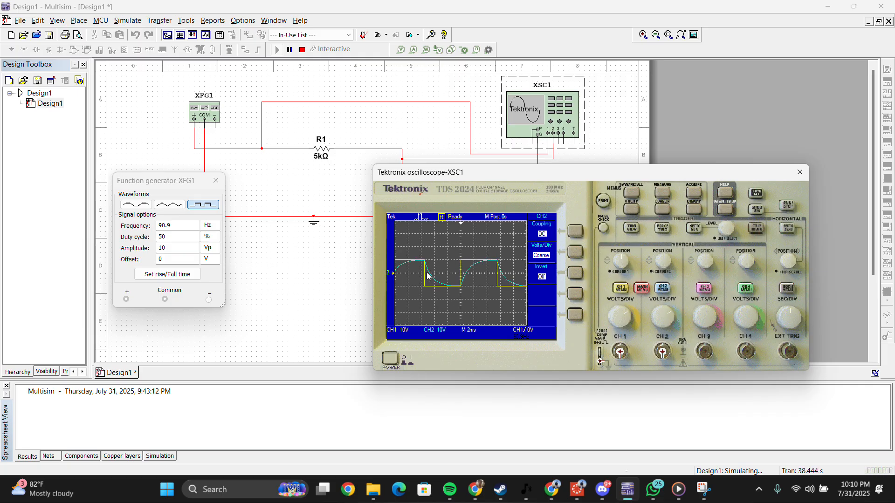
click(665, 292)
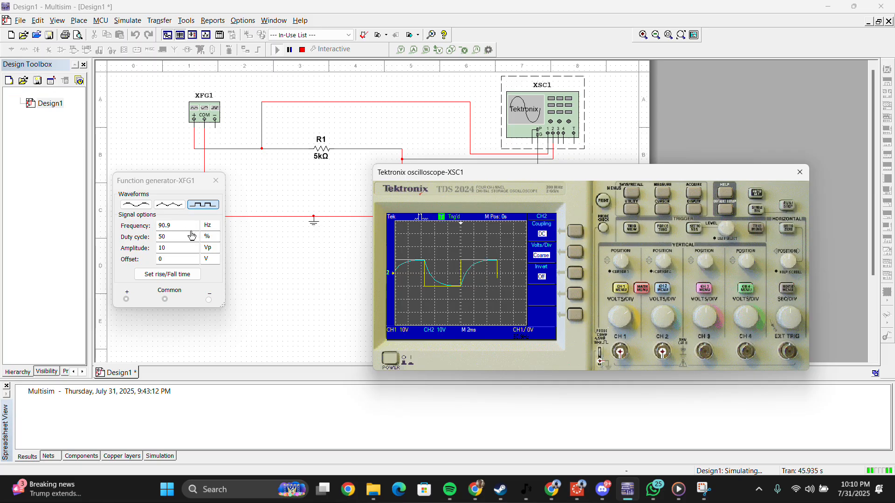
Step: Arrange the oscilloscope panel below the circuit and the function generator panel to its right so the whole schematic is uncovered
mouse_move(546, 176)
mouse_down()
mouse_move(423, 269)
mouse_move(410, 254)
mouse_up()
drag(179, 186, 664, 112)
drag(537, 253, 440, 246)
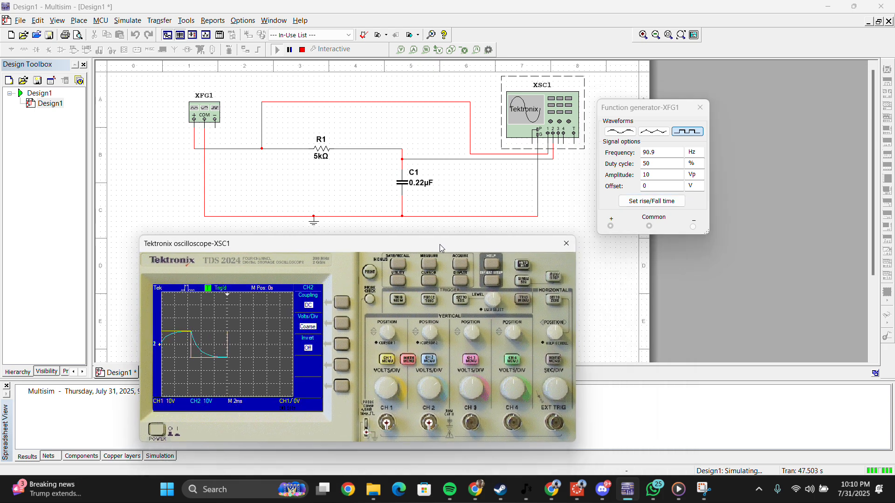
drag(668, 110, 664, 138)
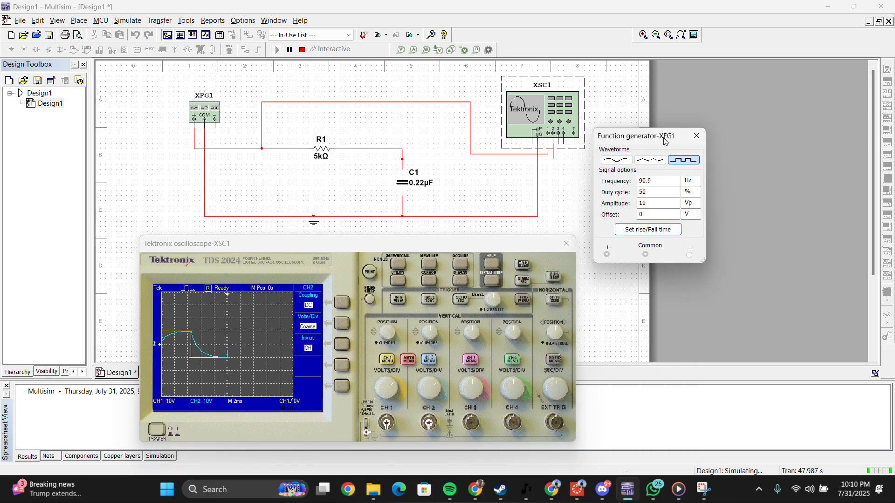
click(767, 206)
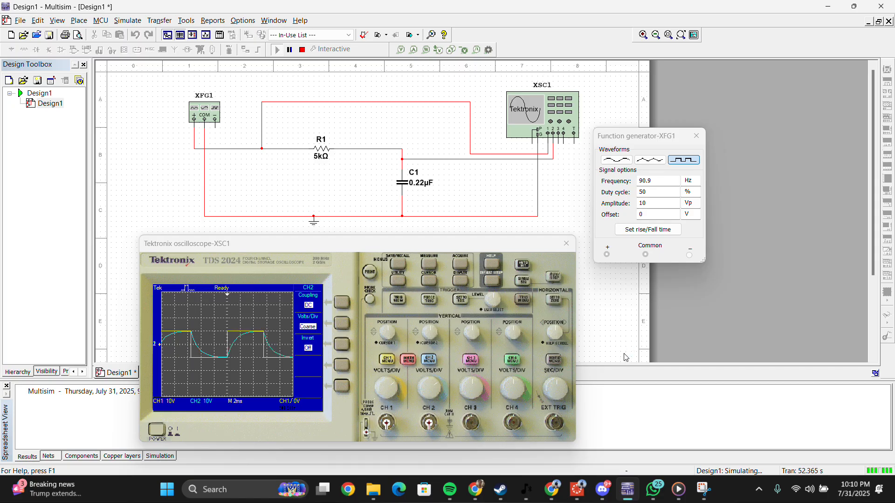
Step: Capture a screenshot of the circuit with both instrument panels at 90.9 Hz and pin it in the clipboard history
key(super+shift+s)
drag(115, 77, 714, 447)
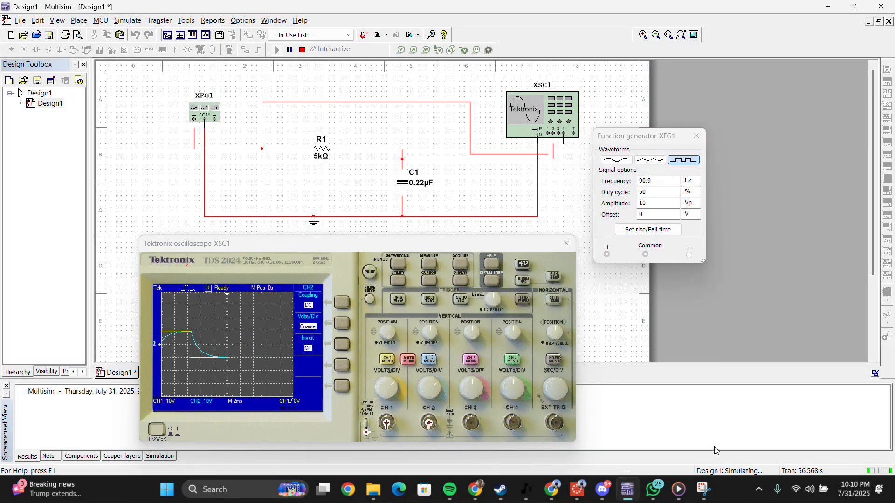
key(super+v)
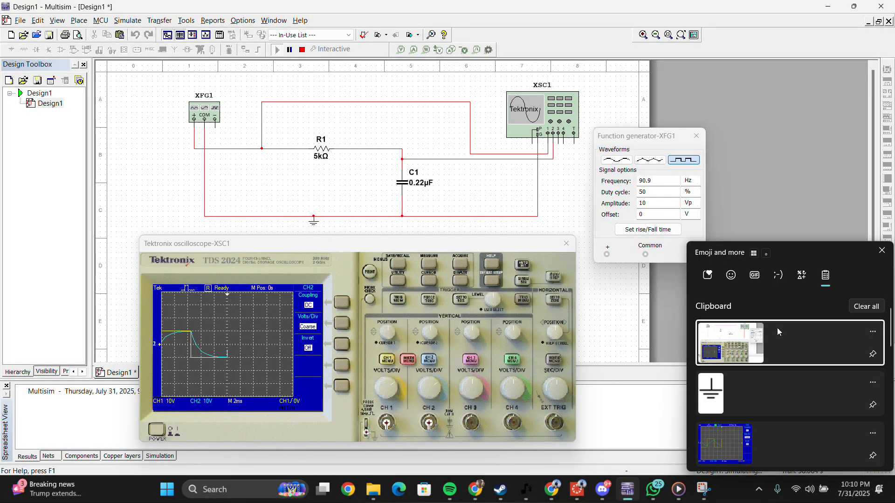
scroll(849, 391, down, 3)
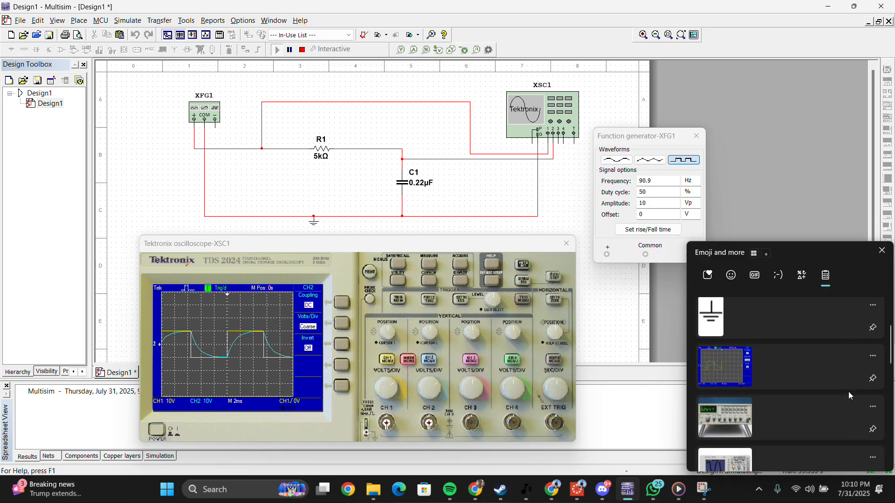
scroll(848, 392, up, 5)
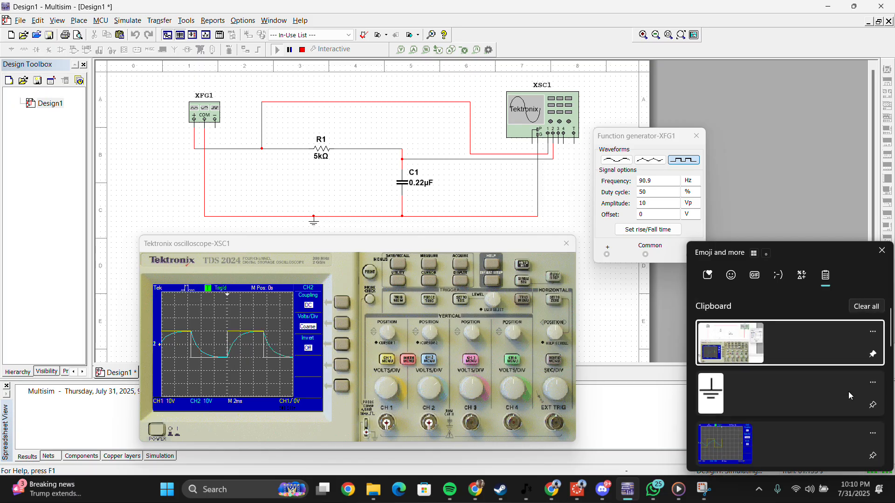
click(881, 250)
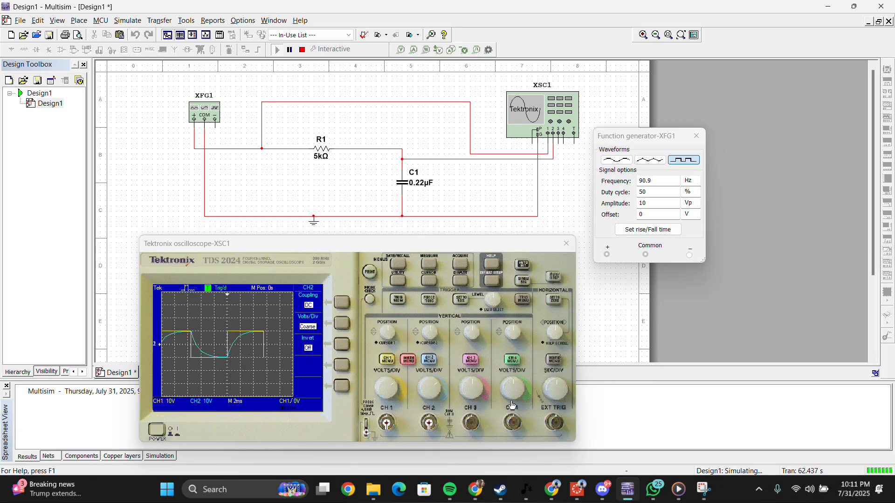
Step: Switch to WhatsApp to check the data table's input signal frequency for T=30RC, and return to Multisim
click(653, 498)
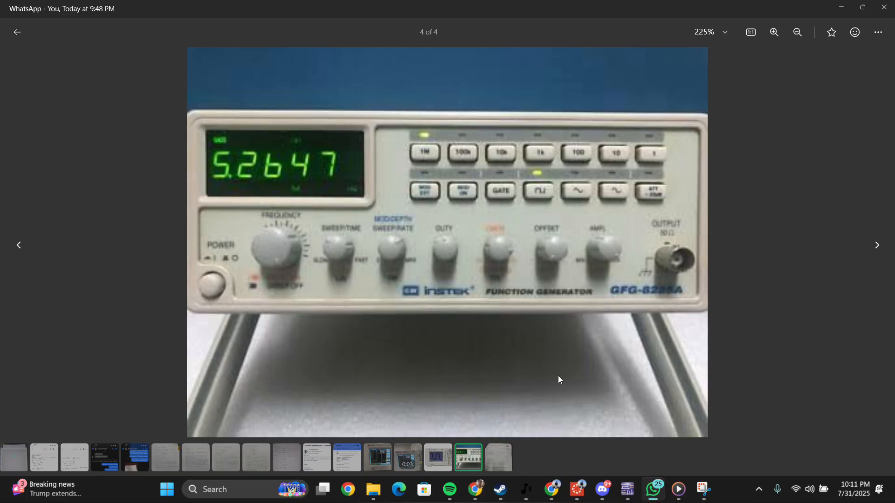
click(486, 466)
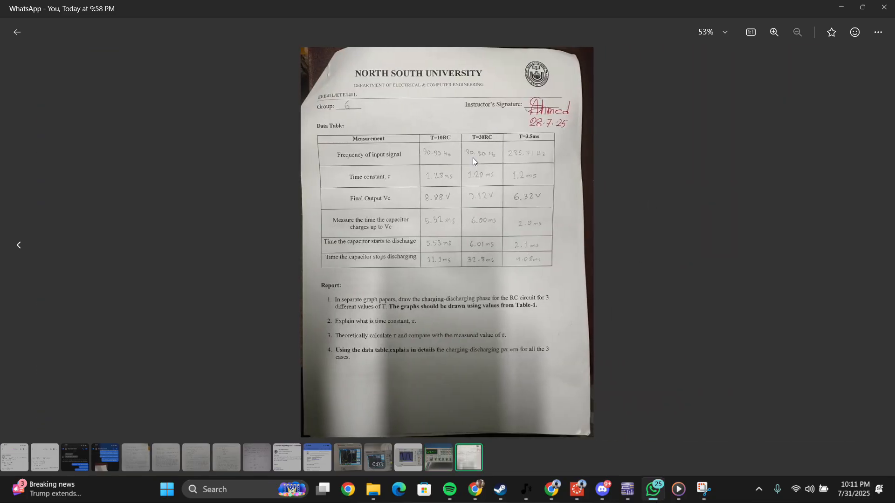
click(842, 13)
Step: Set the function generator's frequency to 30.3 Hz and restart the simulation
click(657, 187)
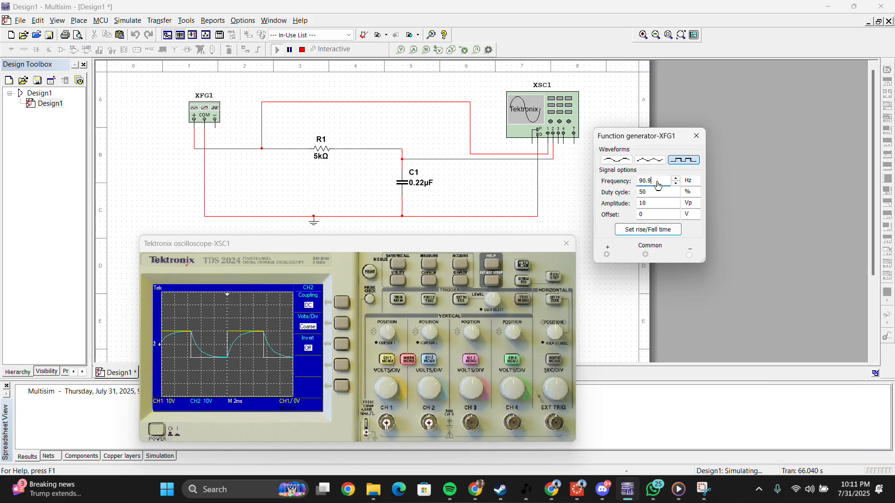
key(BackSpace)
key(BackSpace)
key(BackSpace)
key(BackSpace)
text(30.3)
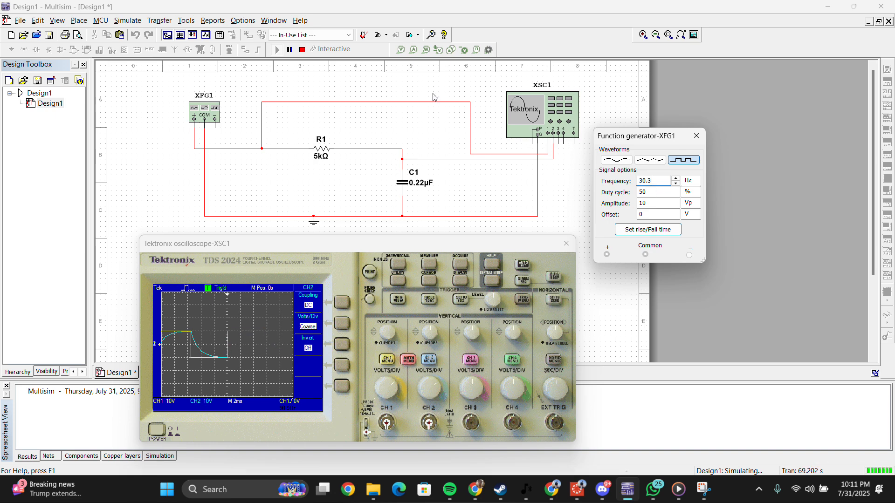
click(302, 50)
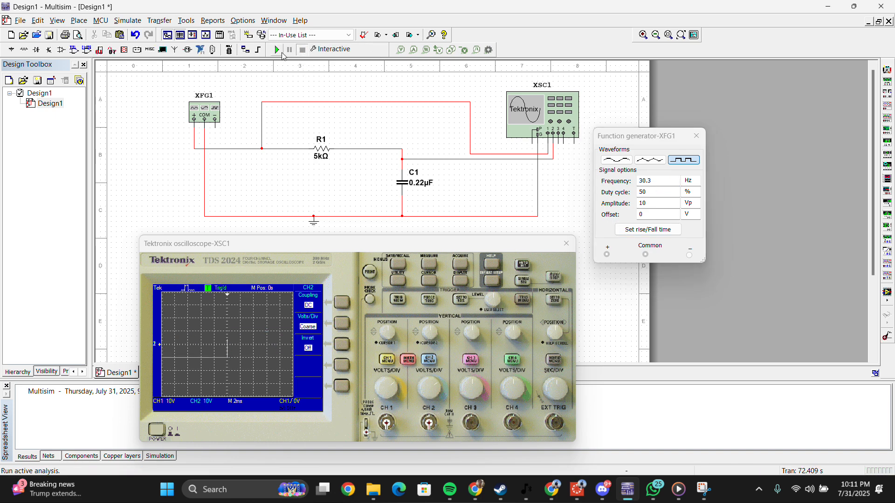
click(278, 51)
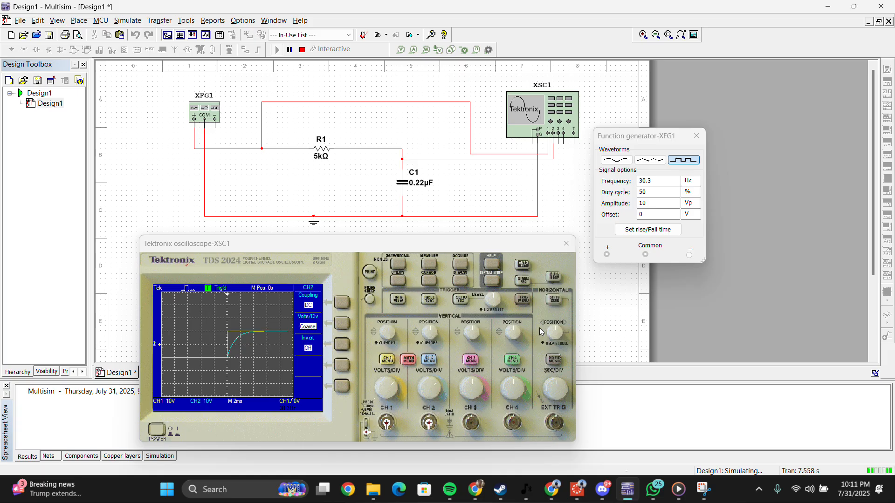
Step: Set the oscilloscope's time base to 5 ms per division
click(559, 389)
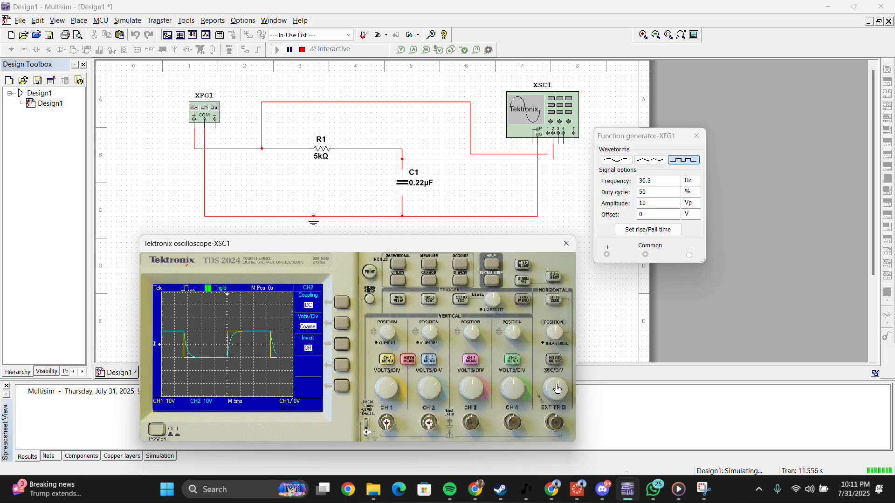
click(557, 389)
click(557, 387)
Step: Capture a screenshot of the circuit and both instrument panels at 30.3 Hz and check it in the clipboard history
key(super+shift+s)
mouse_move(130, 78)
mouse_down()
mouse_move(626, 336)
mouse_move(706, 369)
mouse_move(762, 449)
mouse_move(713, 447)
mouse_up()
key(super+v)
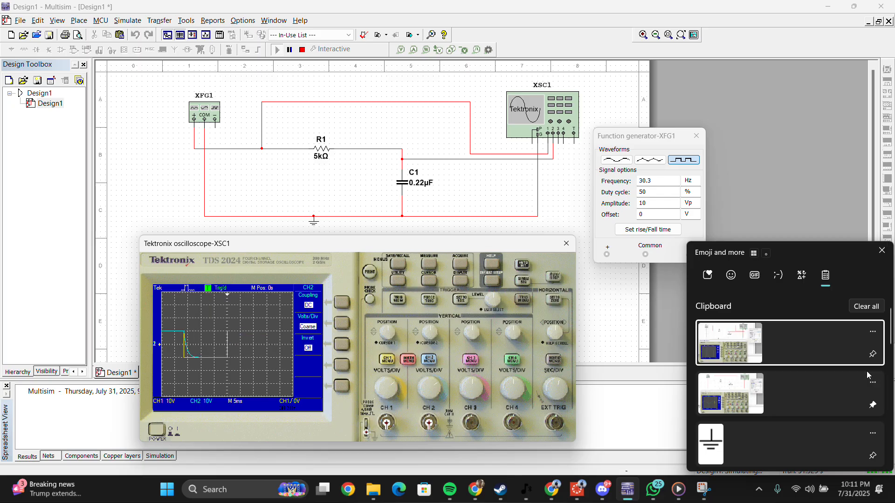
click(881, 251)
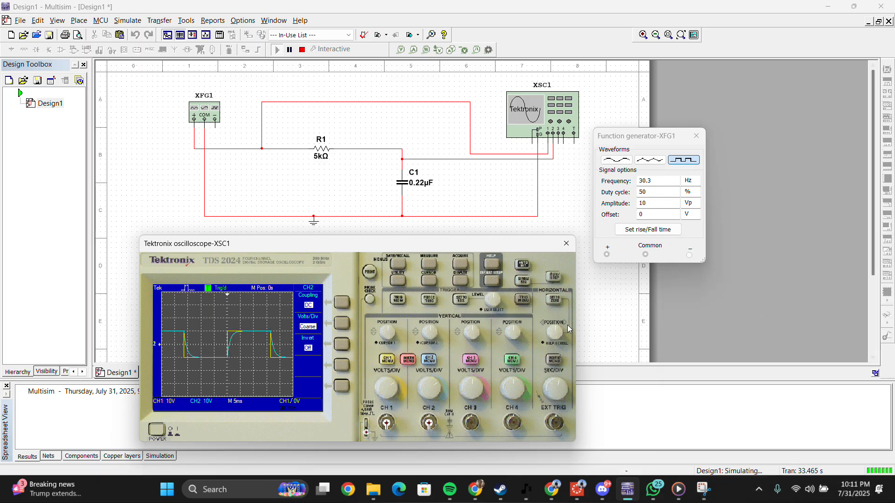
Step: Switch to WhatsApp to check the lab data table again, and return to Multisim
click(655, 491)
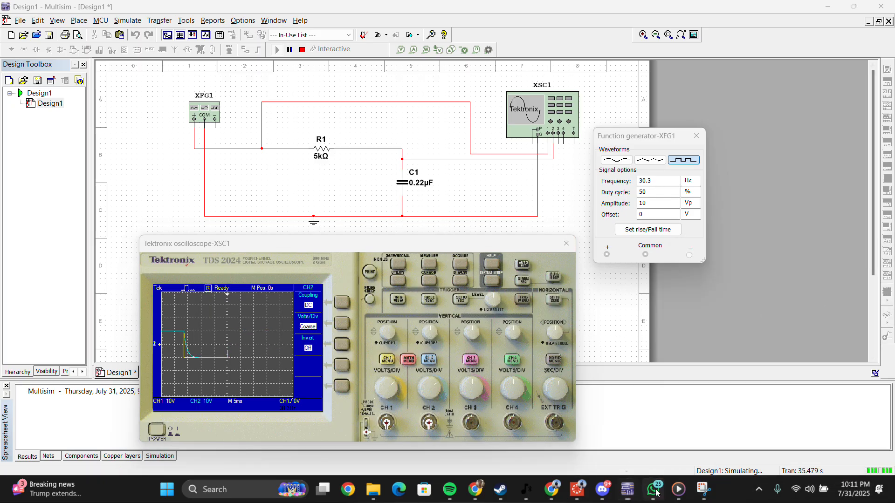
click(655, 490)
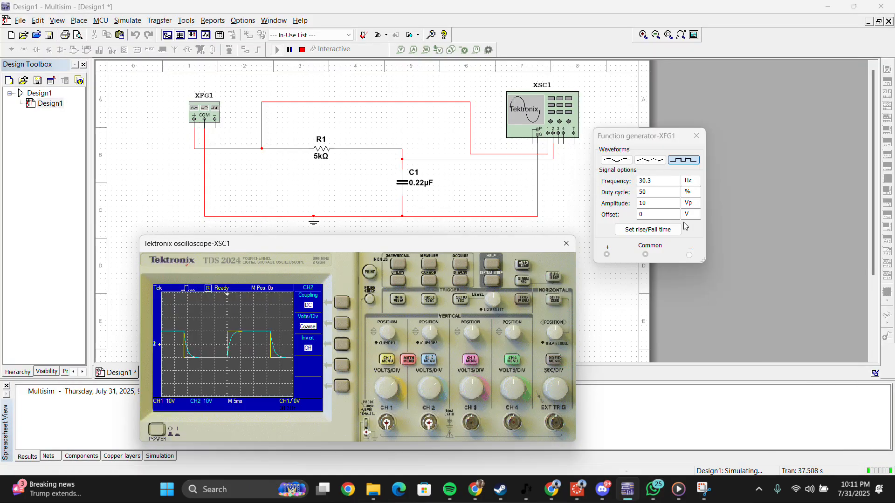
Step: Set the function generator's frequency to 285.71 Hz and restart the simulation
double_click(648, 182)
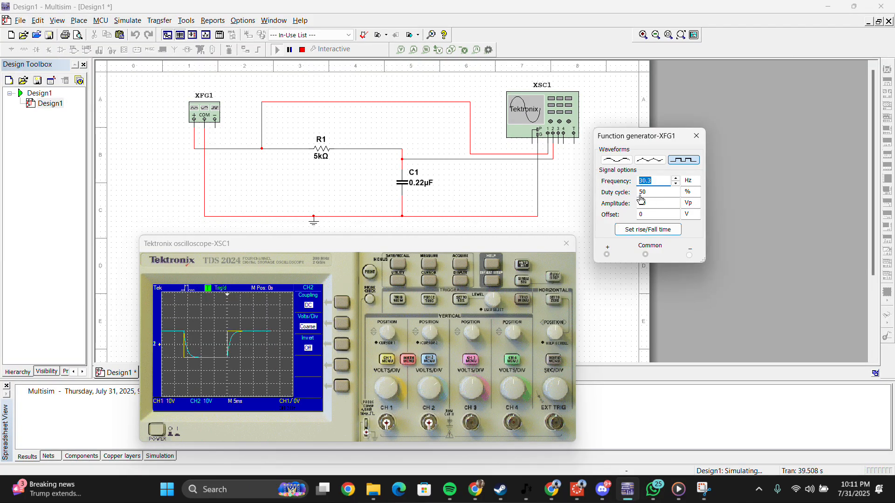
text(285.71)
click(302, 49)
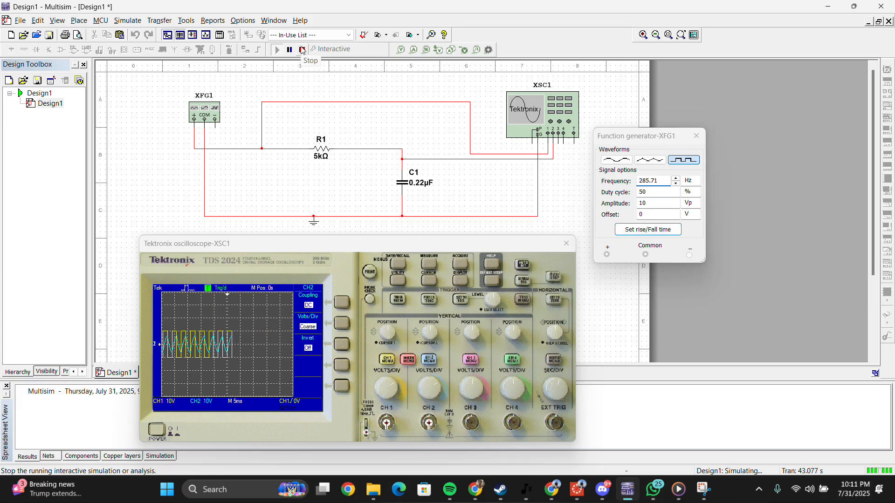
click(277, 49)
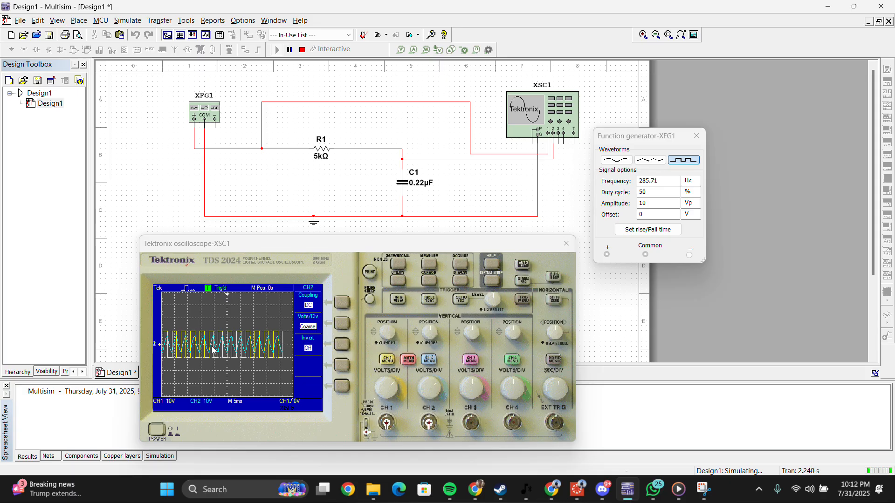
Step: Adjust the oscilloscope's time base to 1 ms per division
click(556, 388)
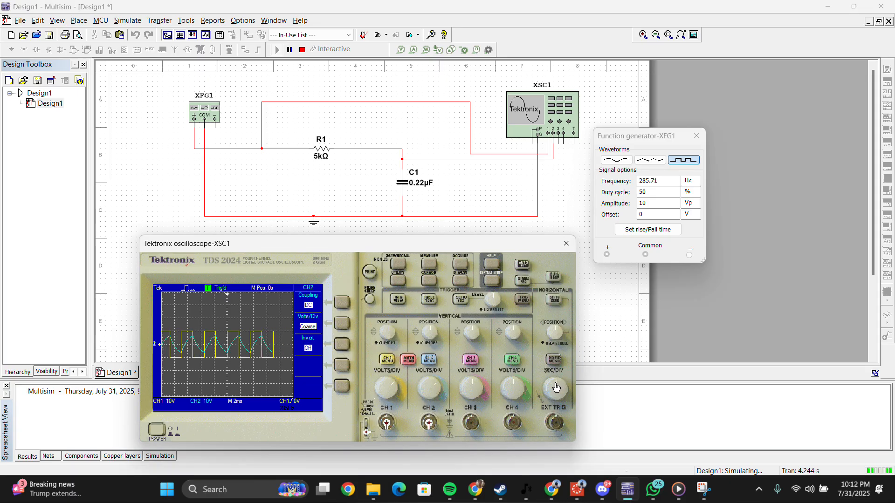
click(554, 387)
click(553, 387)
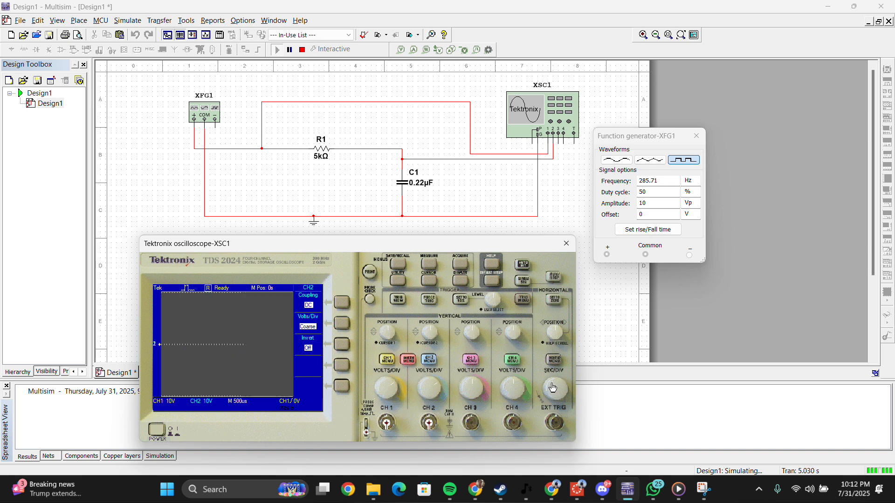
click(553, 387)
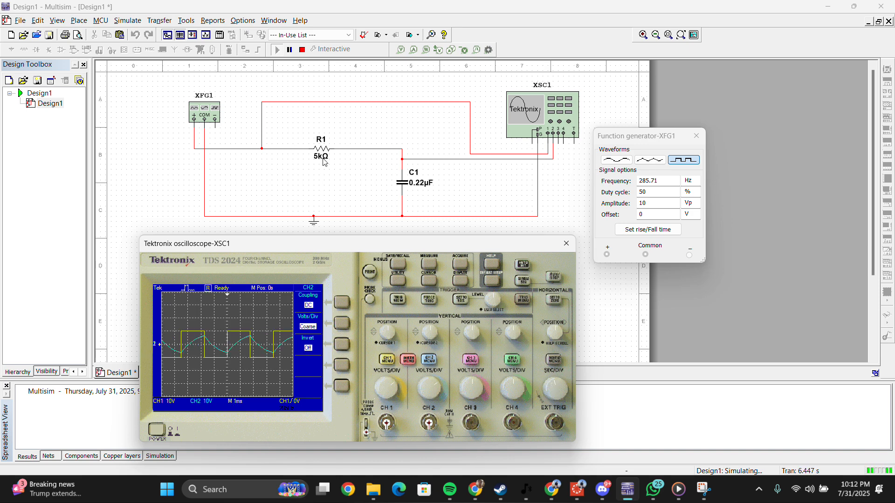
Step: Pause the simulation, capture a screenshot of the circuit and both instrument panels at 285.71 Hz, and check it in the clipboard history
click(289, 51)
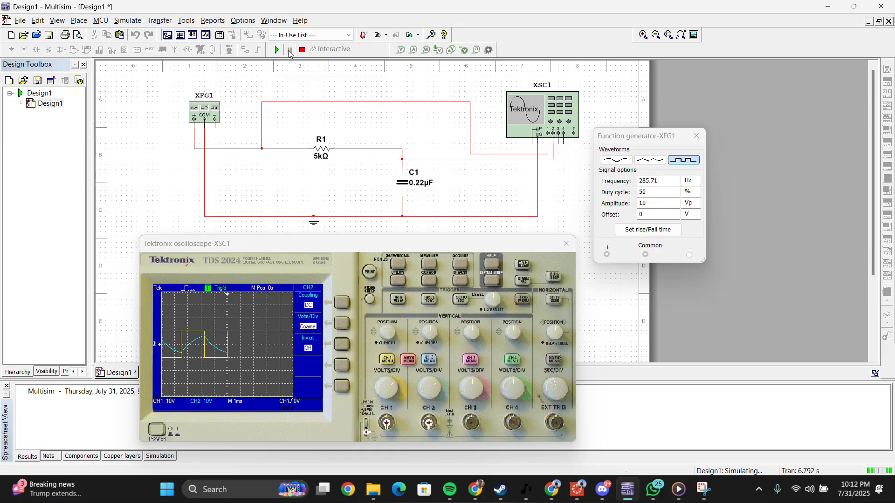
click(288, 50)
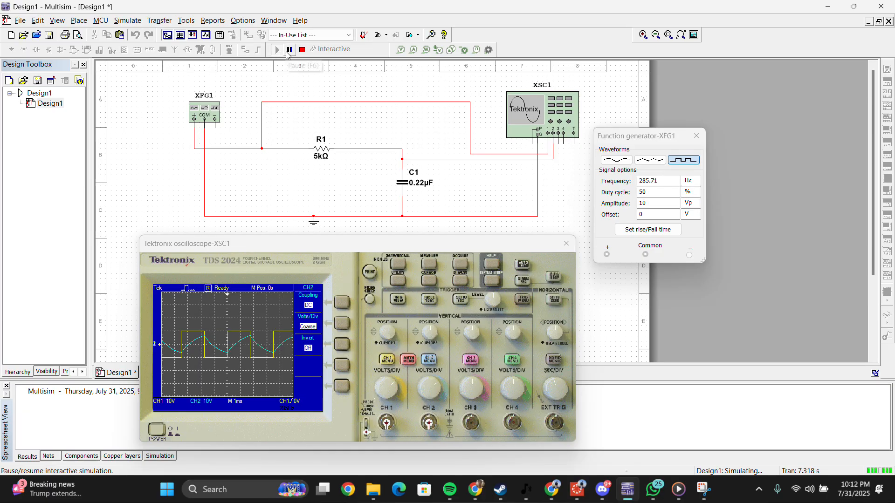
click(281, 51)
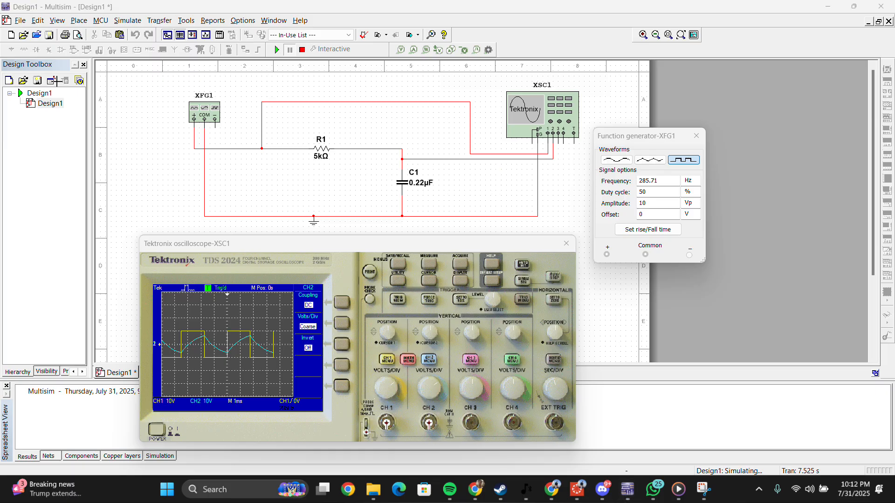
key(super+shift+s)
drag(96, 61, 722, 446)
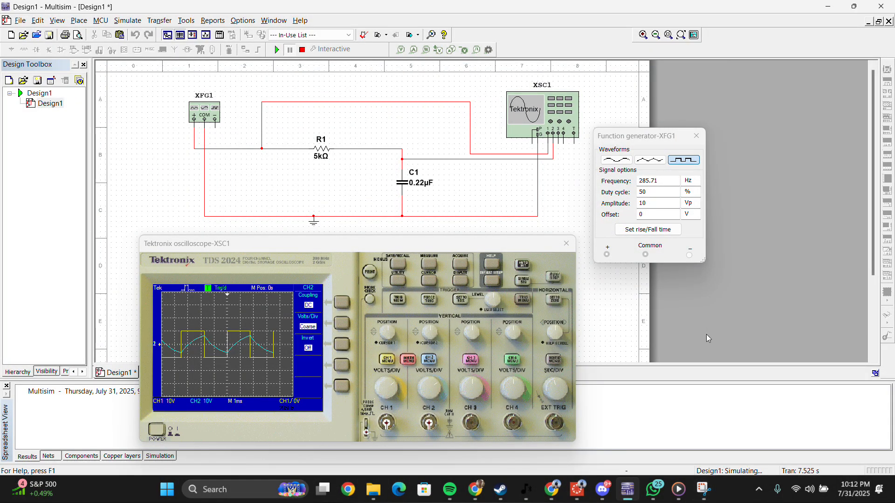
key(super+v)
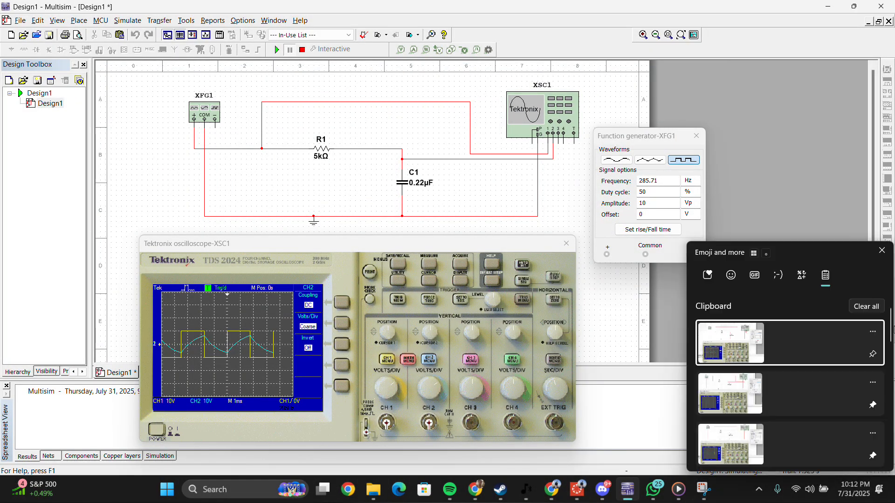
click(881, 252)
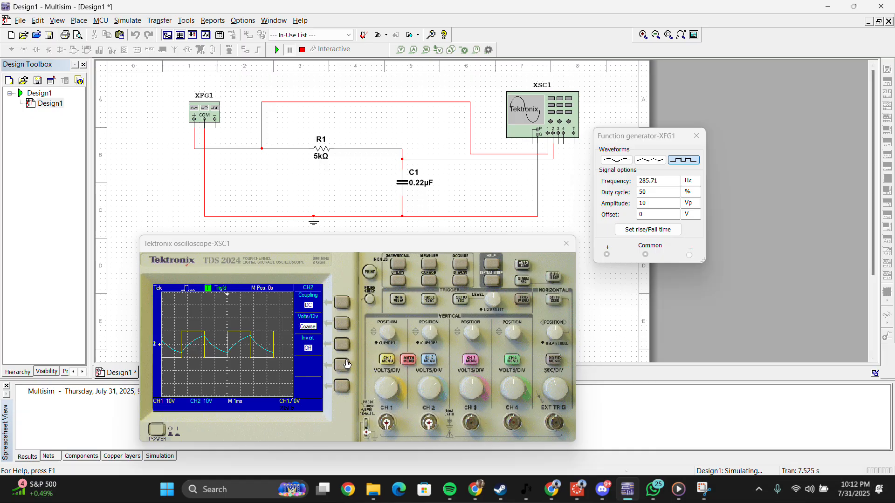